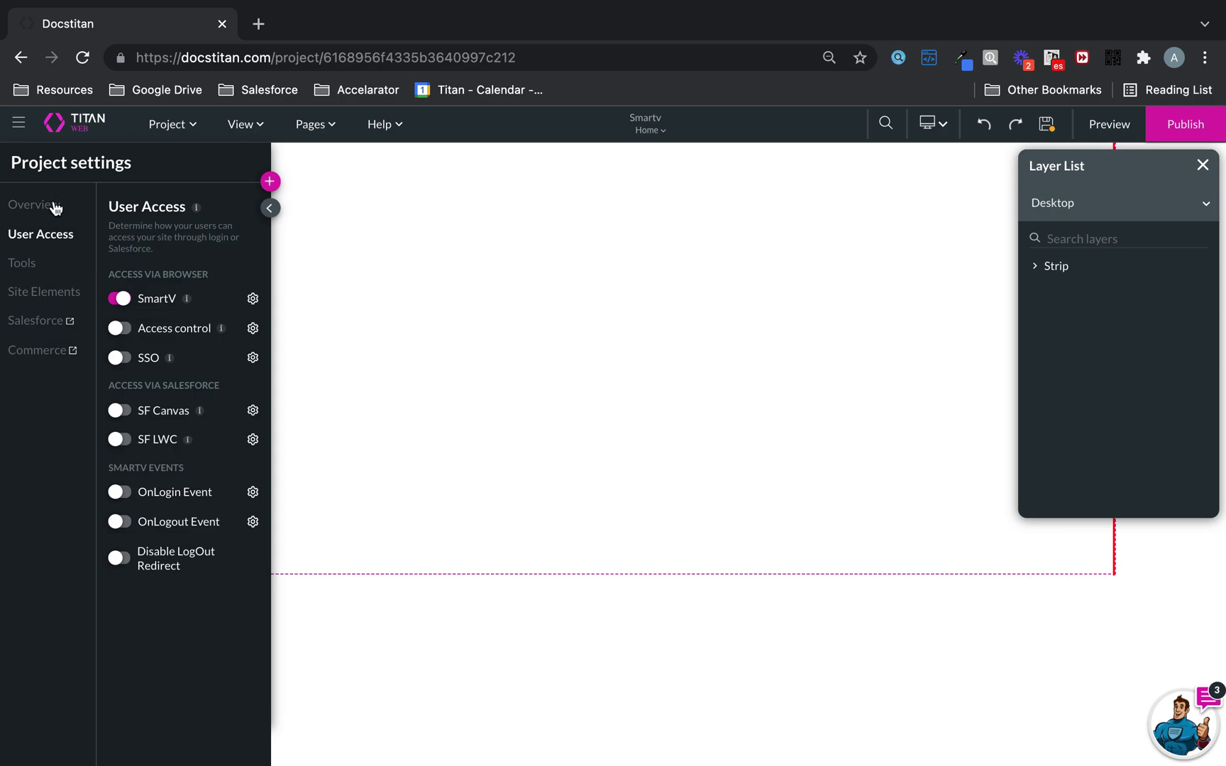
# Step: Place a Text Field in the page column and duplicate it directly below the first
pyautogui.click(270, 208)
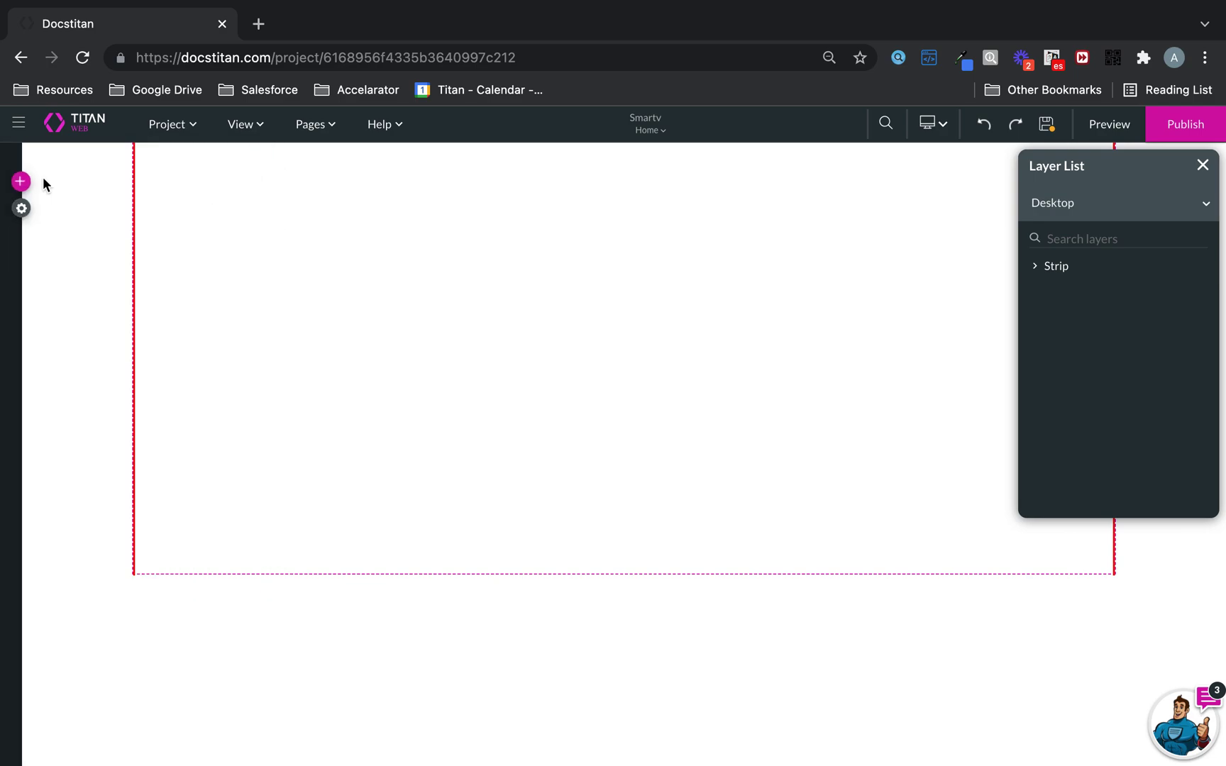
pyautogui.click(20, 183)
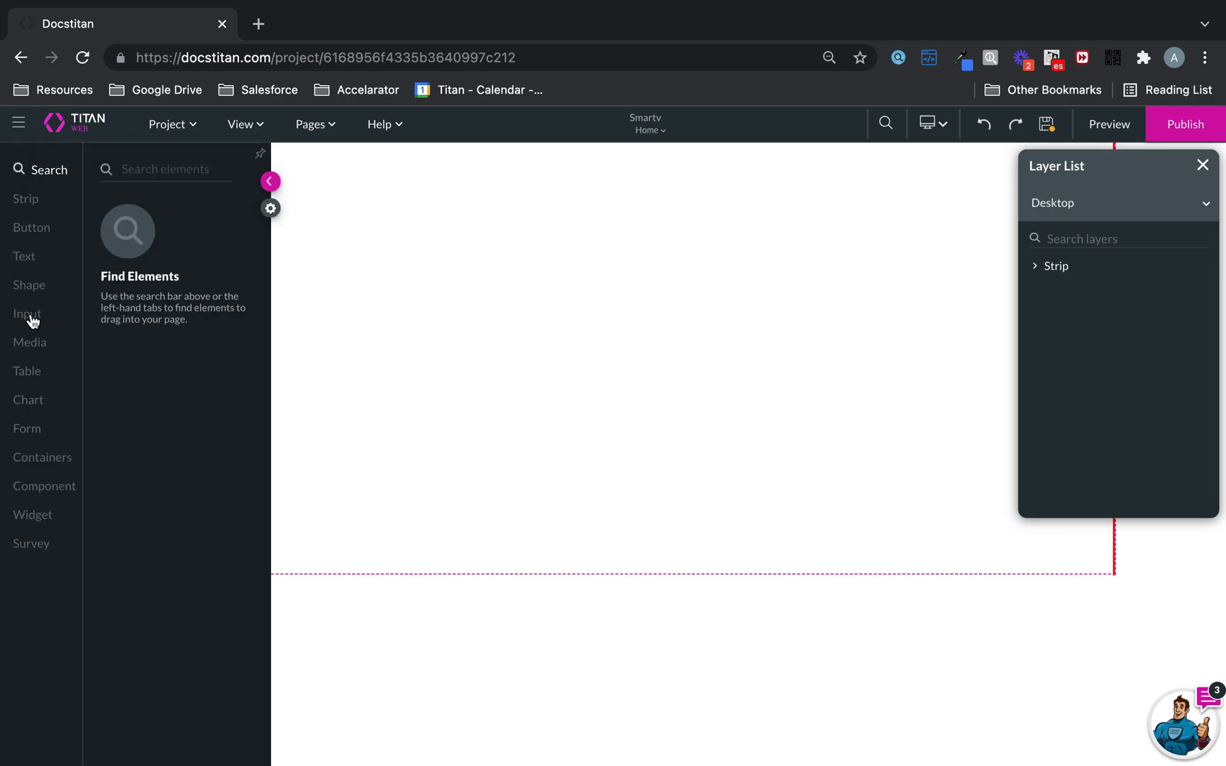
pyautogui.click(31, 318)
pyautogui.moveTo(174, 239); pyautogui.dragTo(627, 273)
pyautogui.press('super+c')
pyautogui.press('super+v')
pyautogui.moveTo(648, 289); pyautogui.dragTo(649, 333)
# Step: Add an Email field beneath the two text fields, then select the first text field
pyautogui.click(22, 181)
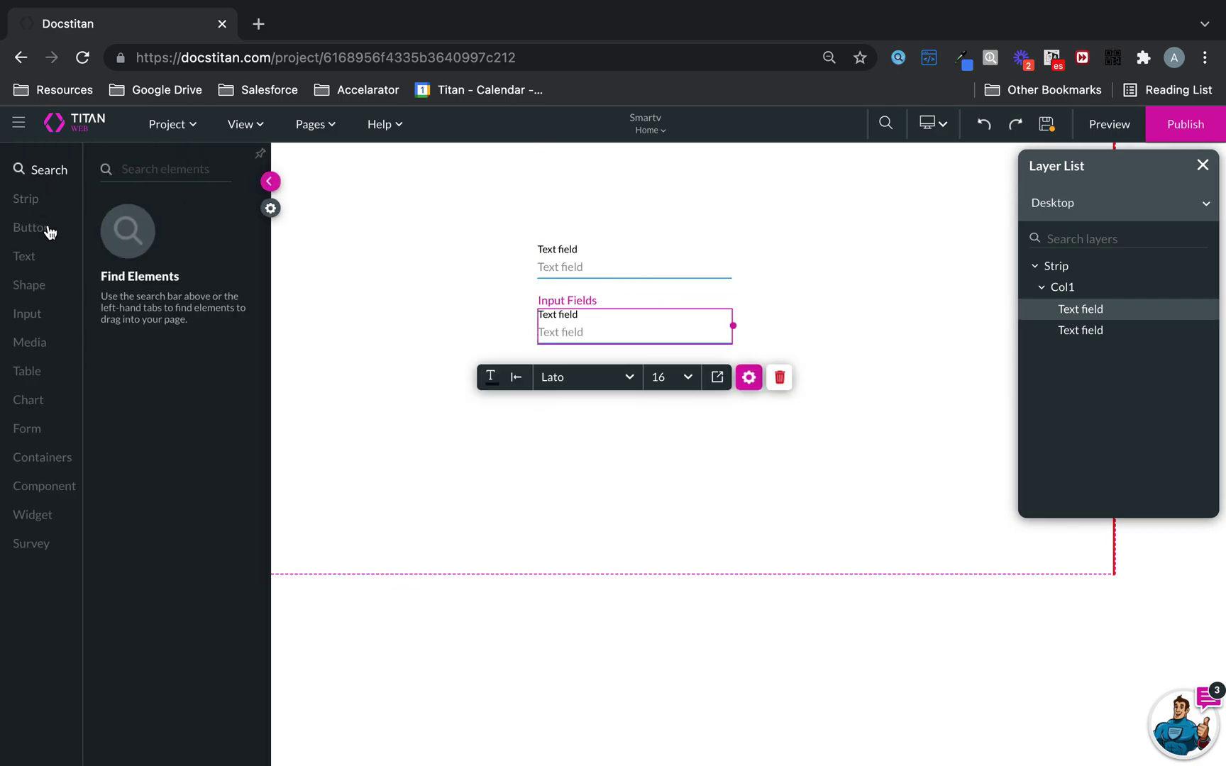
pyautogui.click(28, 314)
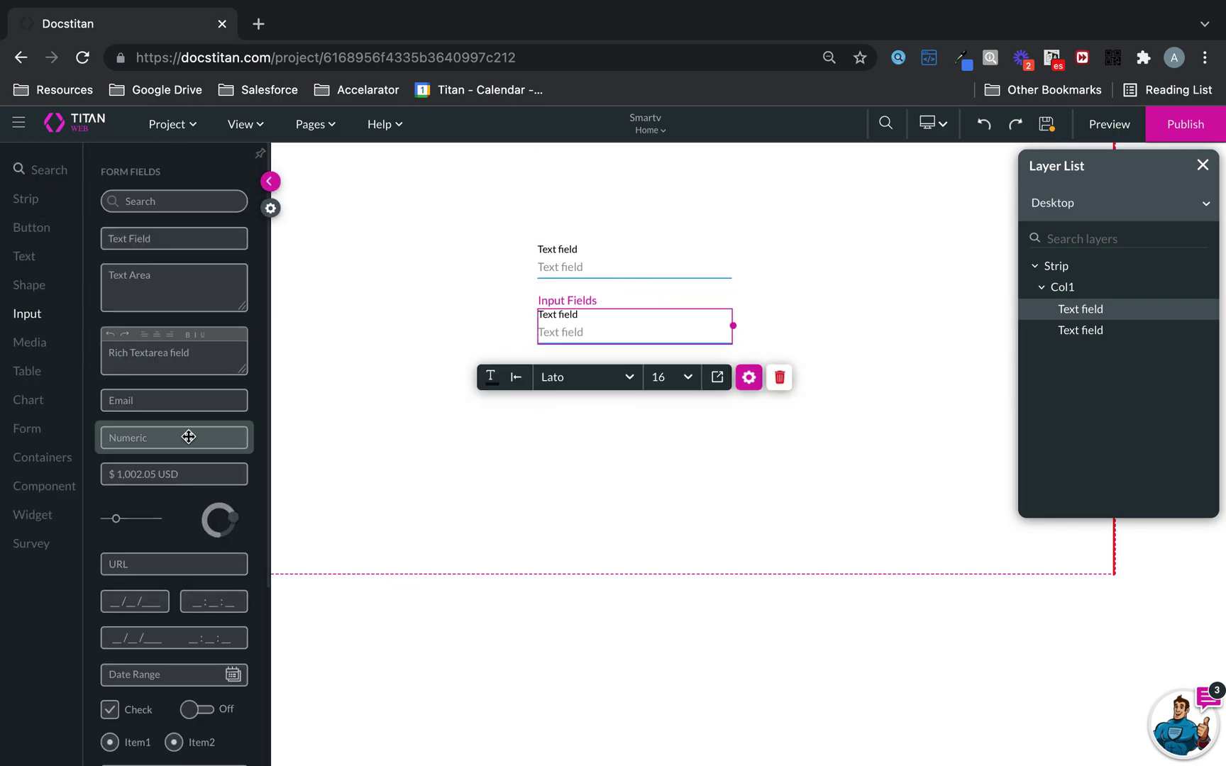
pyautogui.moveTo(186, 406); pyautogui.dragTo(625, 398)
pyautogui.click(641, 280)
pyautogui.click(649, 266)
pyautogui.click(649, 265)
# Step: Change the first text field's label to 'Firstname'
pyautogui.click(708, 249)
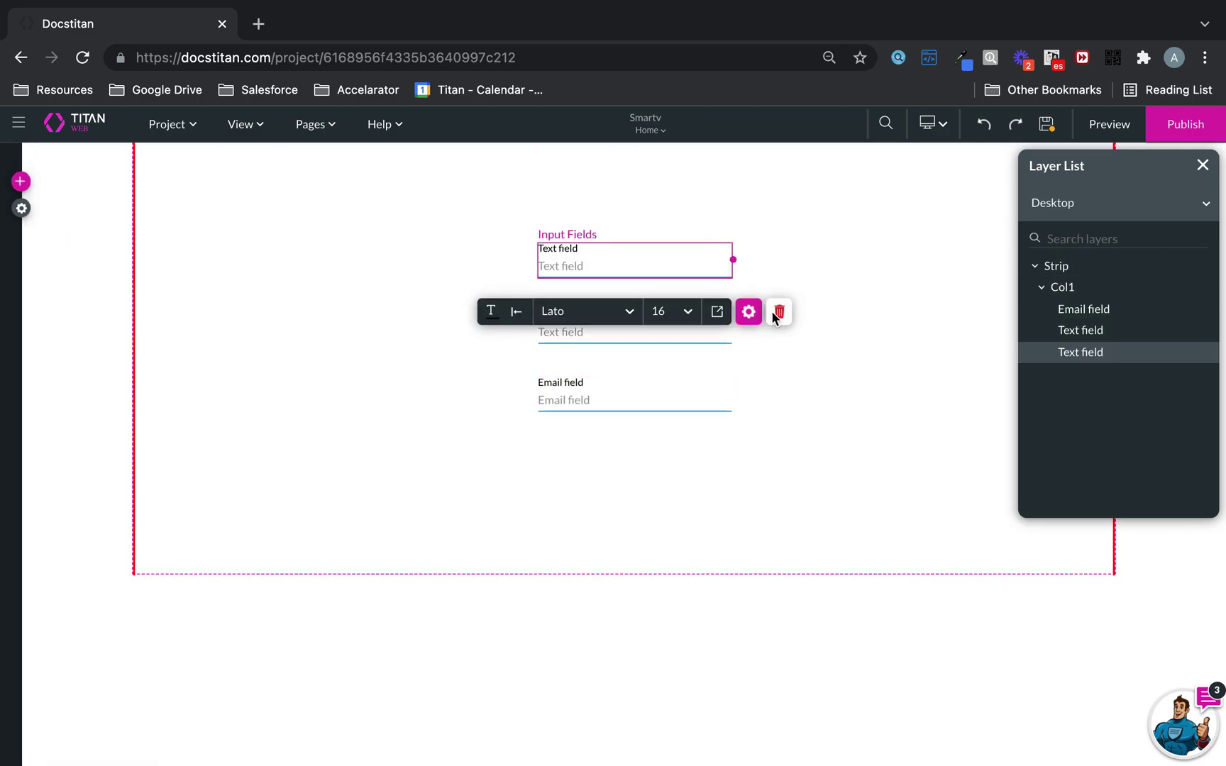
pyautogui.click(749, 311)
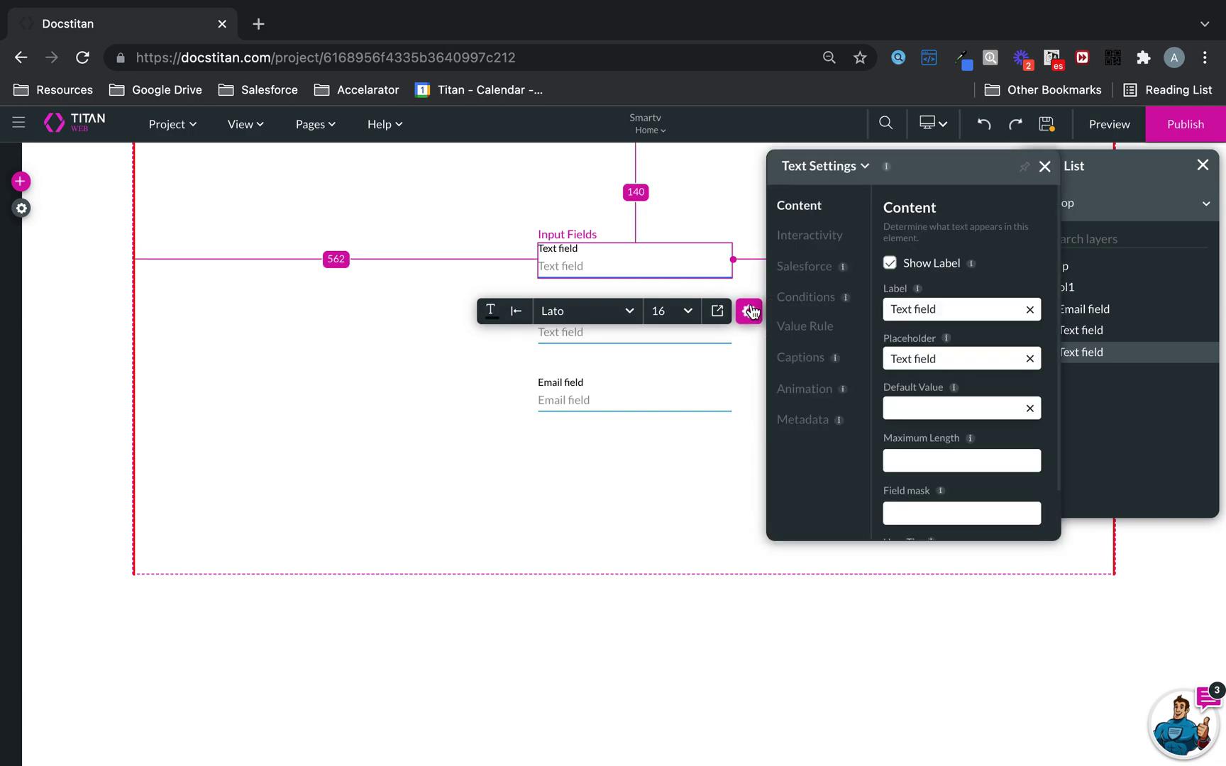
pyautogui.tripleClick(972, 309)
pyautogui.write('Firstname')
# Step: Change the second text field's label to 'Lastname'
pyautogui.click(527, 338)
pyautogui.click(582, 330)
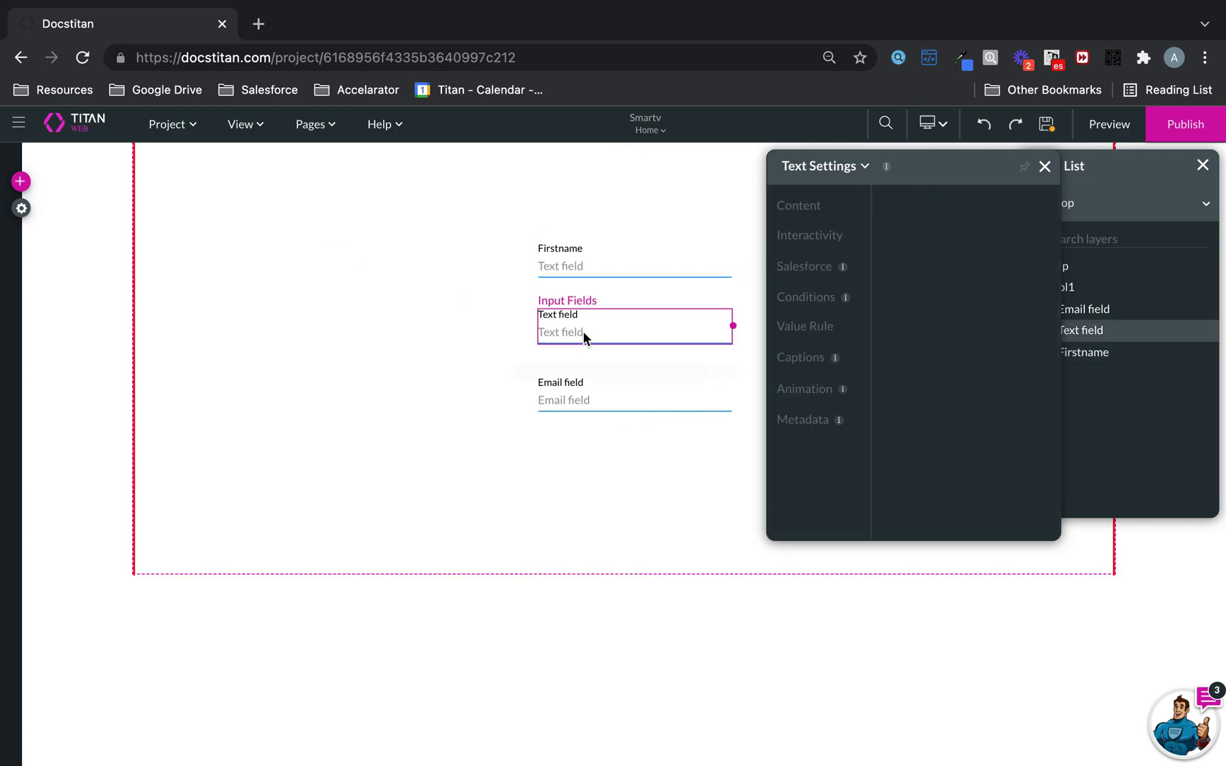
pyautogui.tripleClick(947, 310)
pyautogui.write('Lastname')
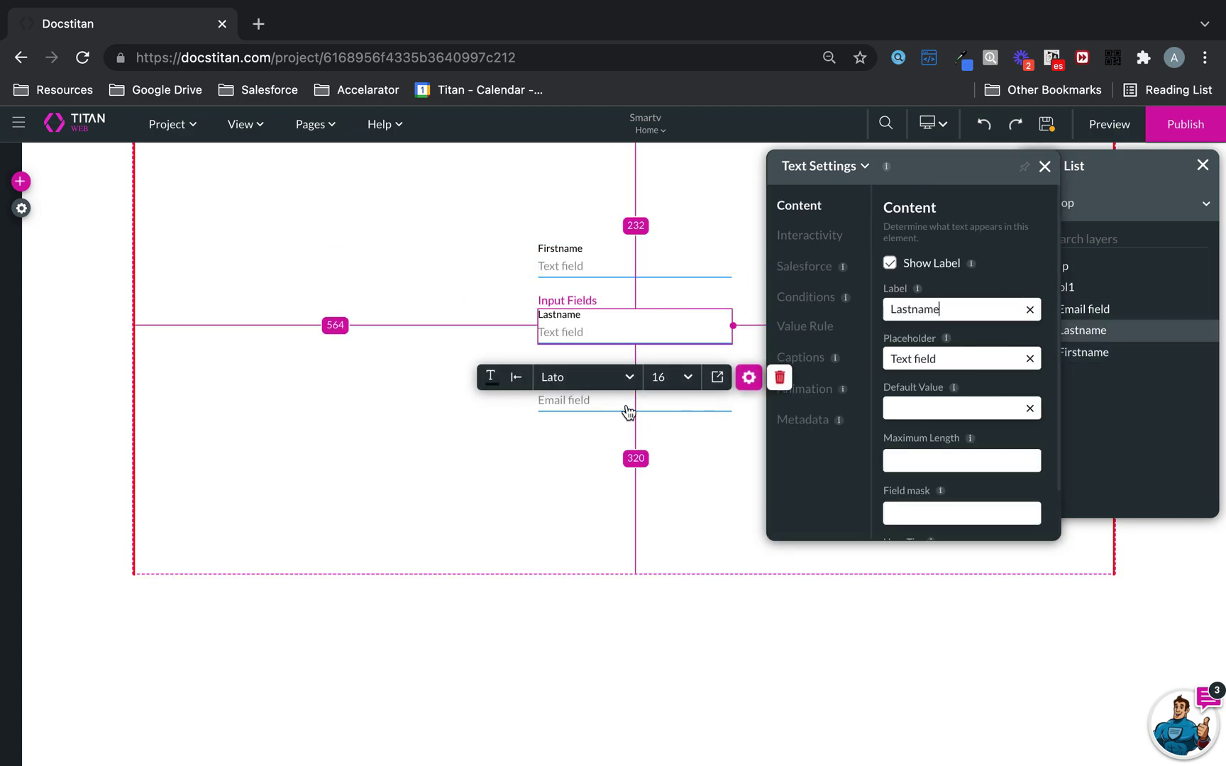
pyautogui.click(628, 383)
pyautogui.click(628, 387)
pyautogui.click(689, 499)
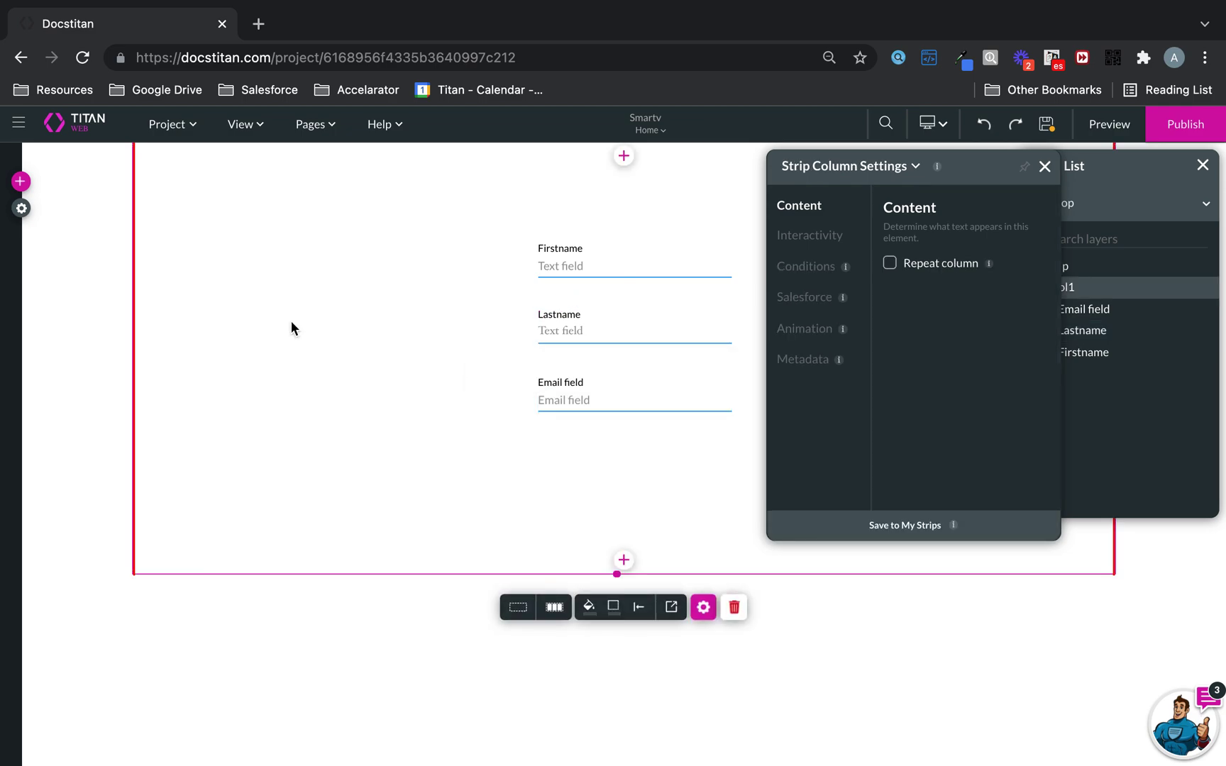
# Step: Open the SmartV login configuration under User Access and choose the Contact object
pyautogui.click(21, 208)
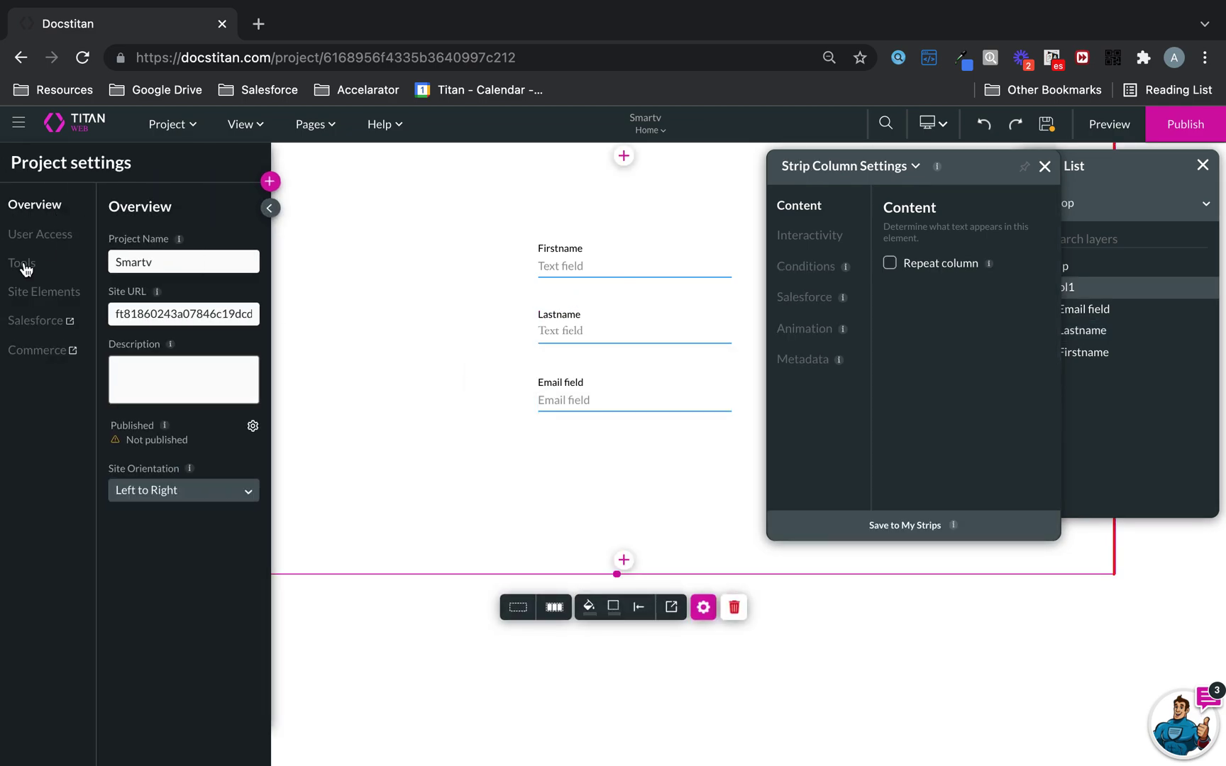
pyautogui.click(22, 264)
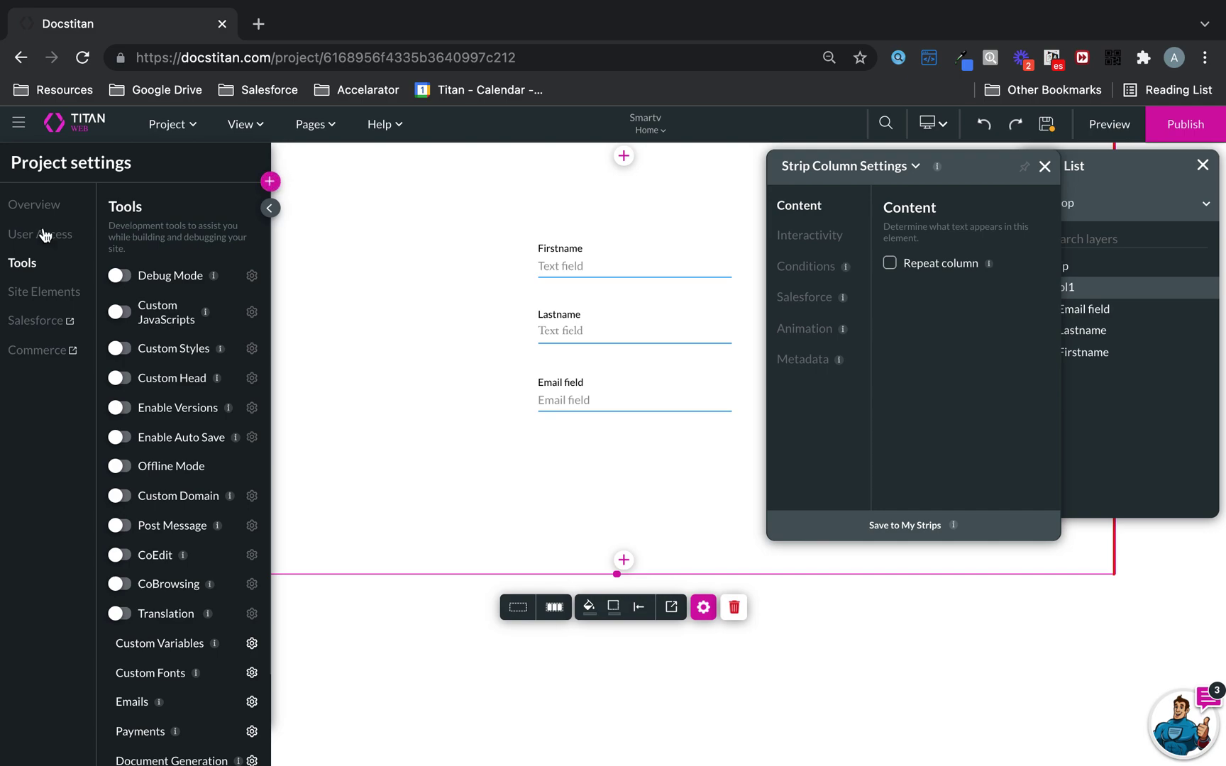
pyautogui.click(40, 235)
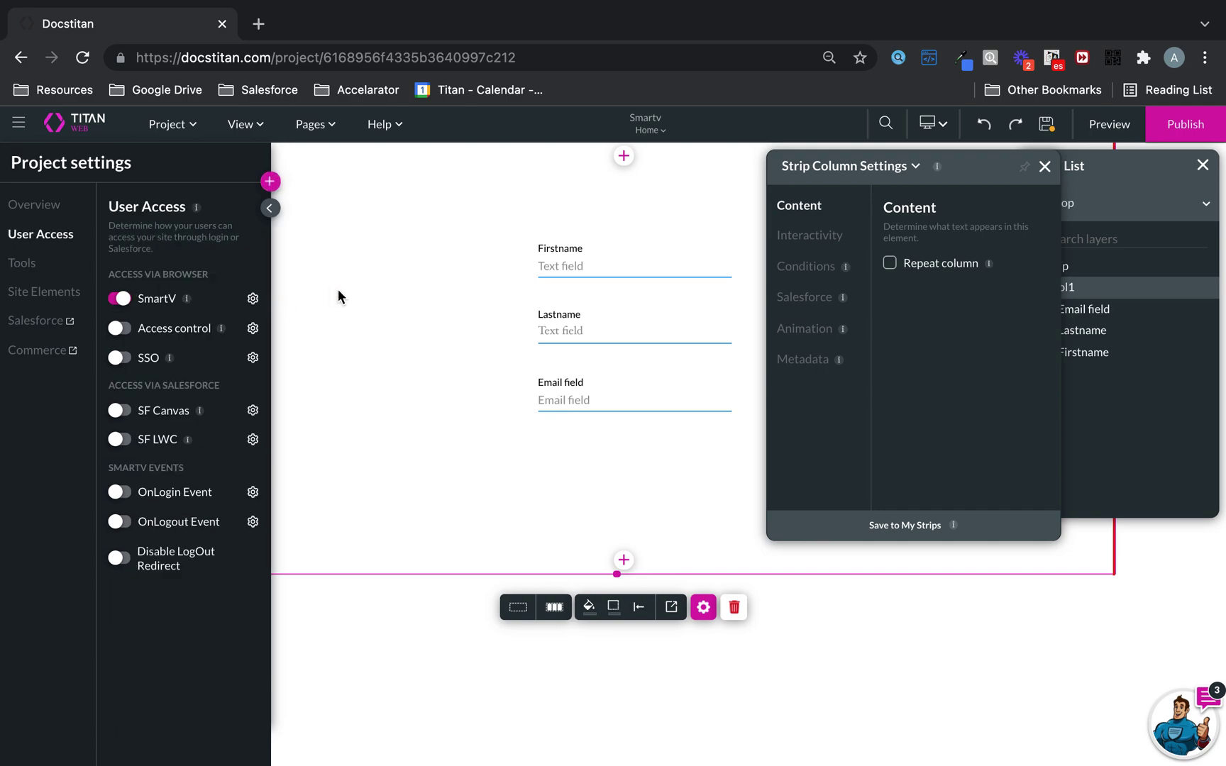
pyautogui.click(256, 302)
pyautogui.click(501, 349)
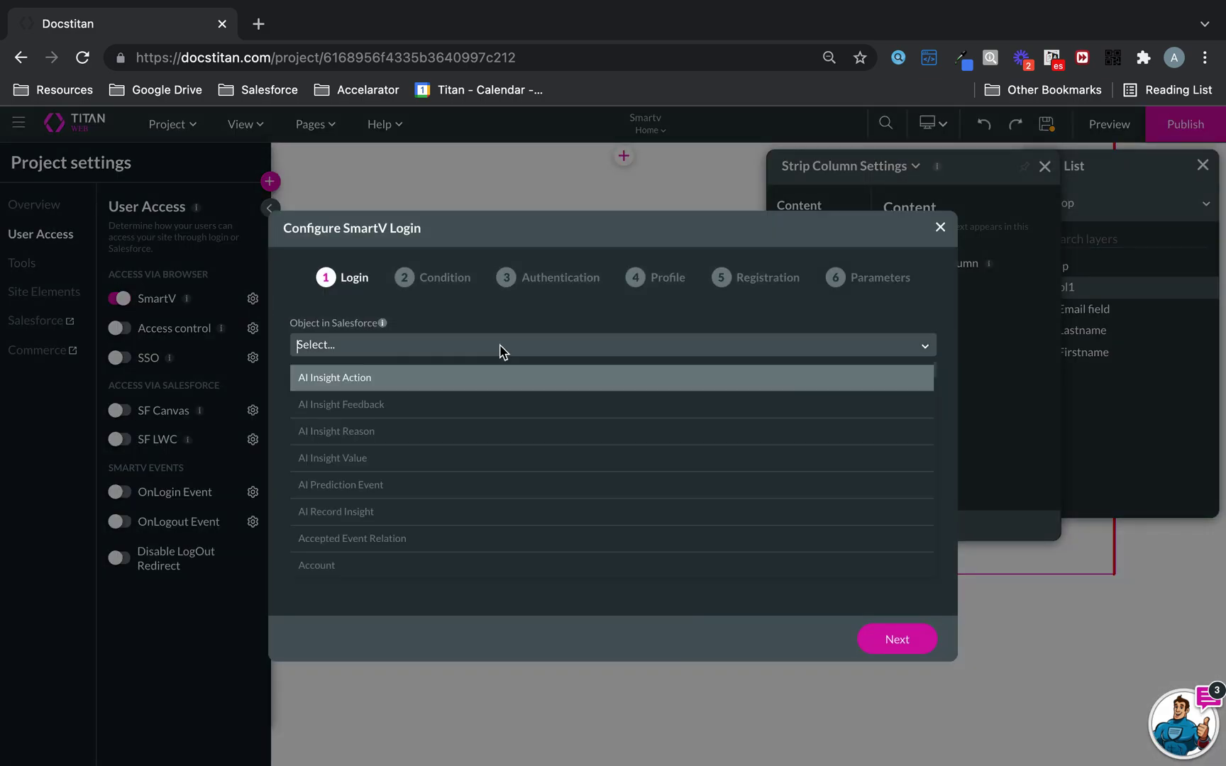
pyautogui.write('cont')
pyautogui.click(386, 522)
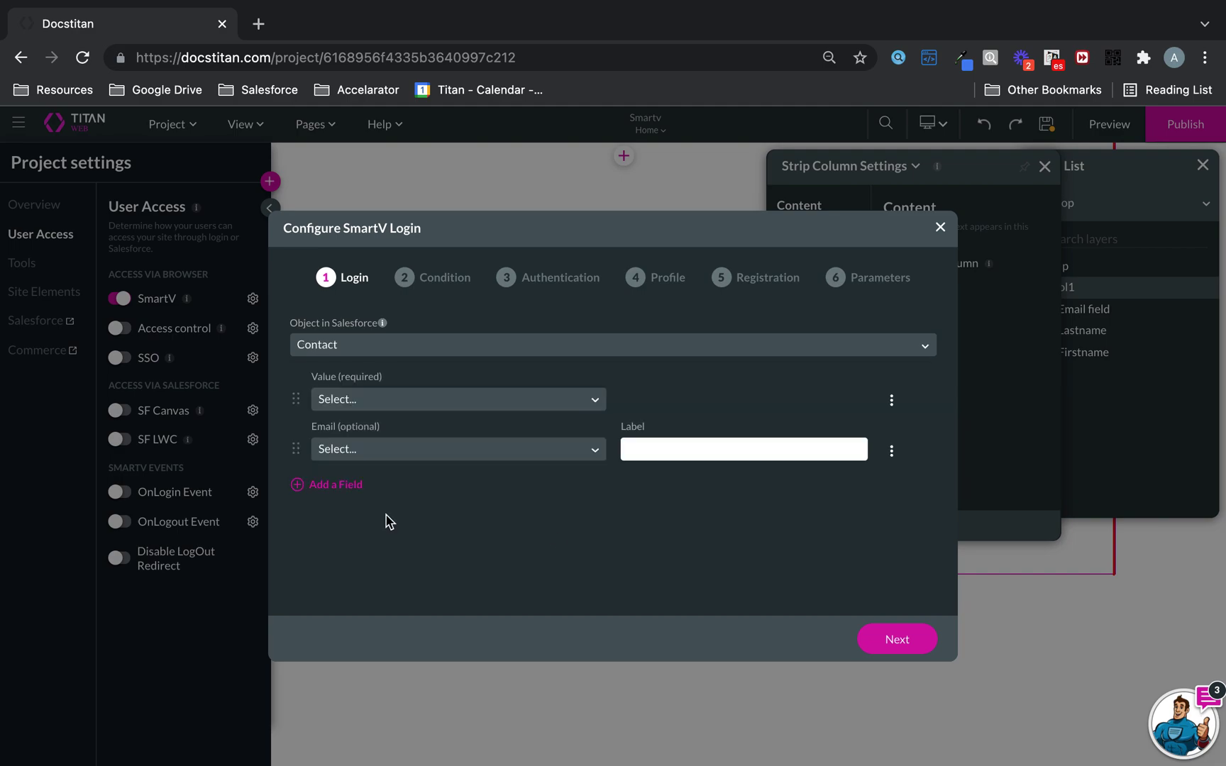
# Step: Use Contact ID as the login value and Email as the email field
pyautogui.click(488, 399)
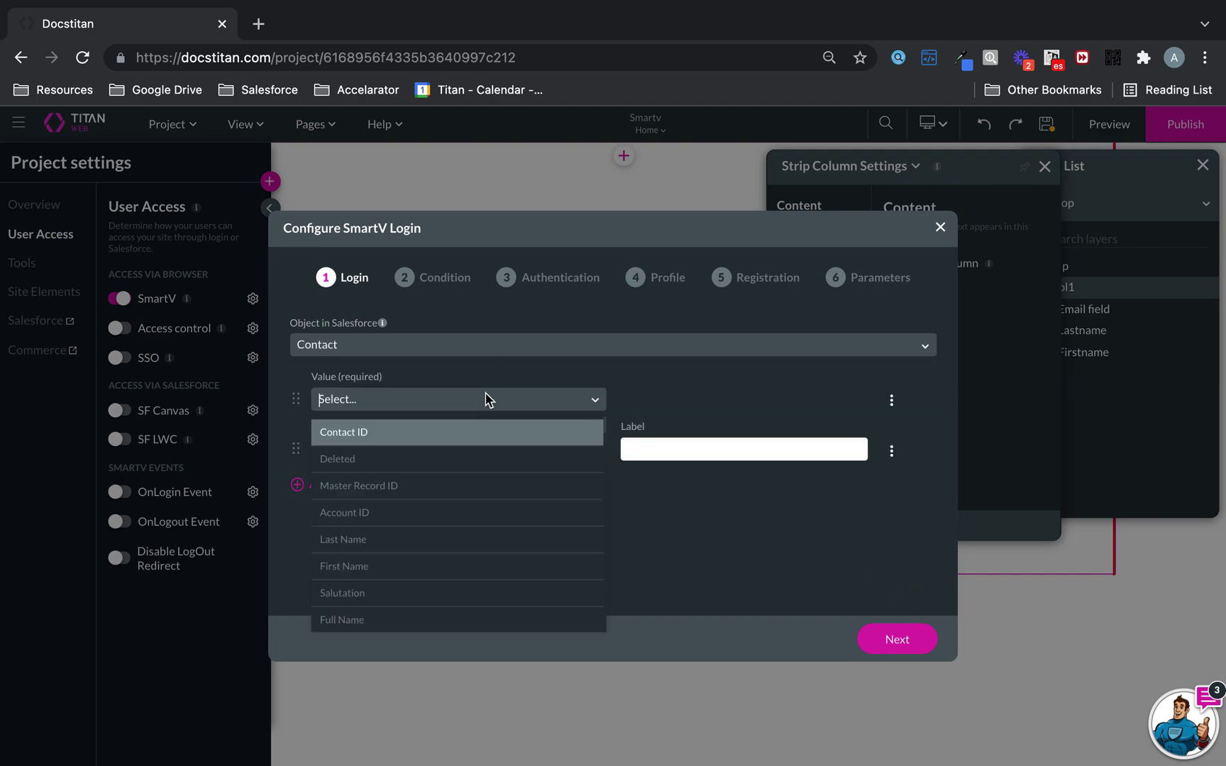
pyautogui.click(433, 435)
pyautogui.click(422, 450)
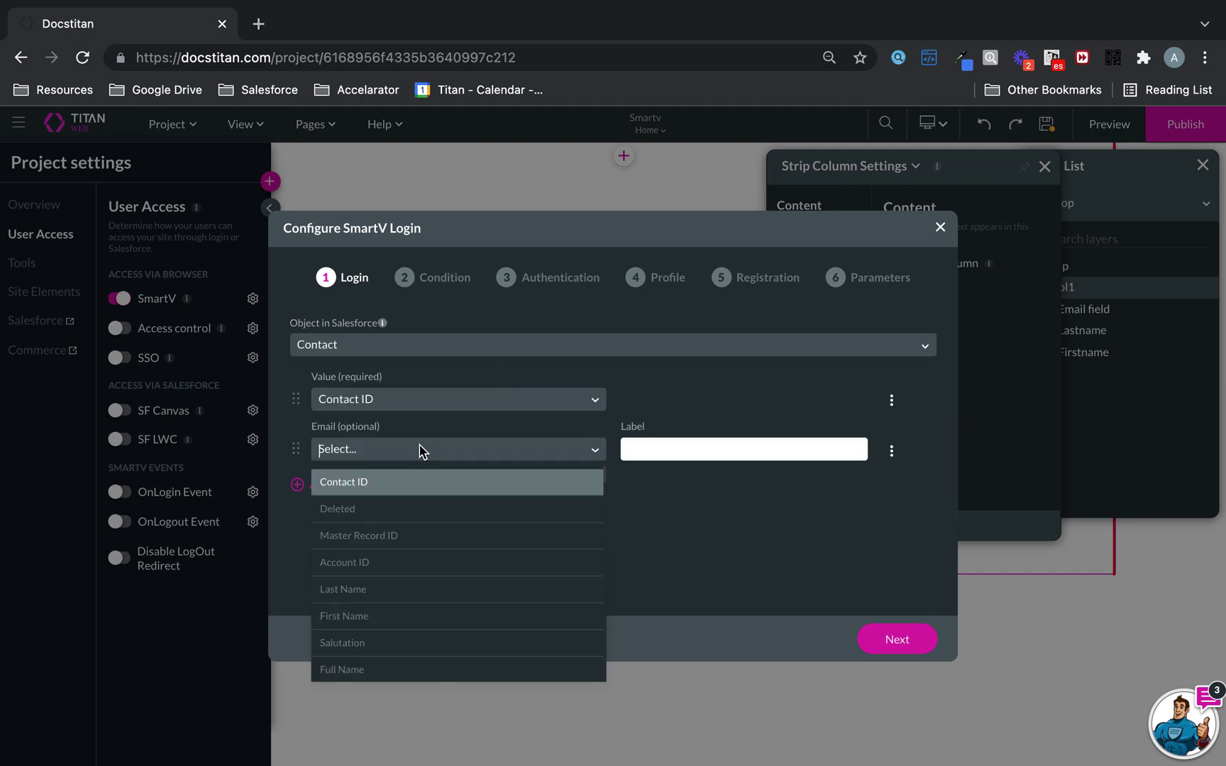
pyautogui.write('ema')
pyautogui.click(378, 486)
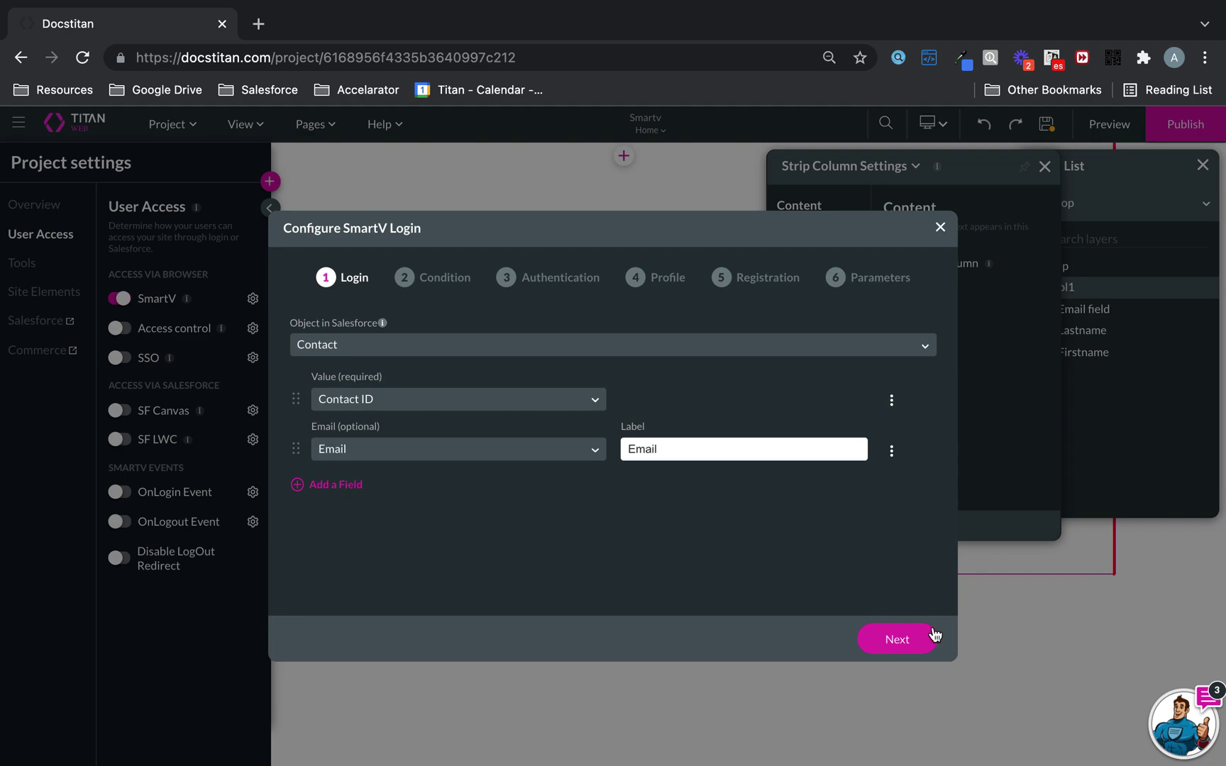
# Step: On the Authentication step, set Verification Code Field to Form Titan Secret Key
pyautogui.click(913, 646)
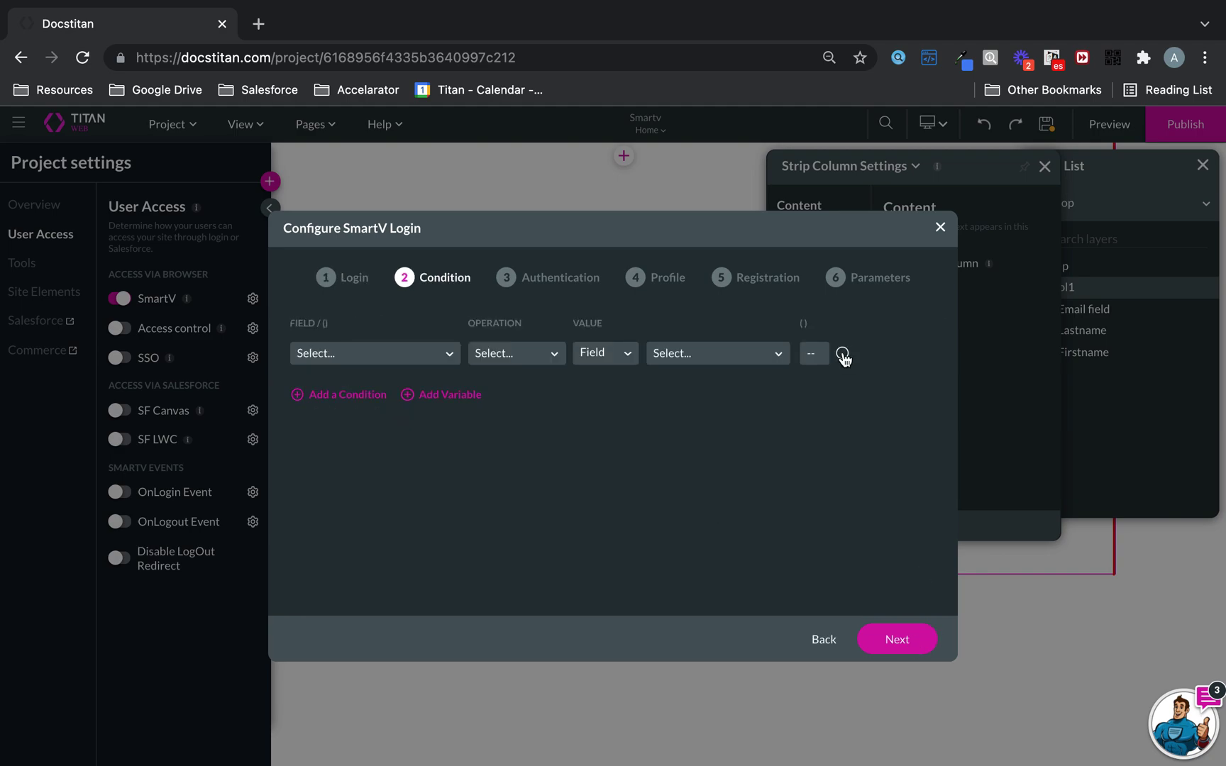
pyautogui.click(896, 639)
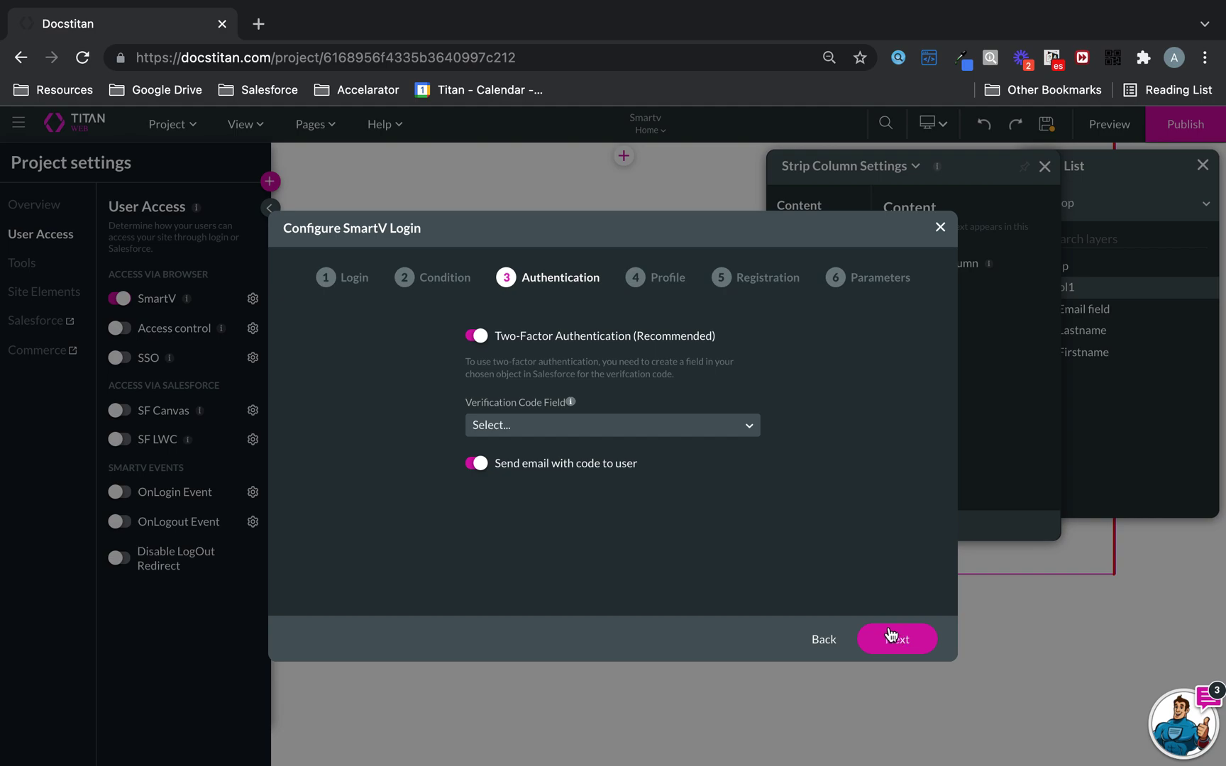
pyautogui.click(575, 428)
pyautogui.write('sec')
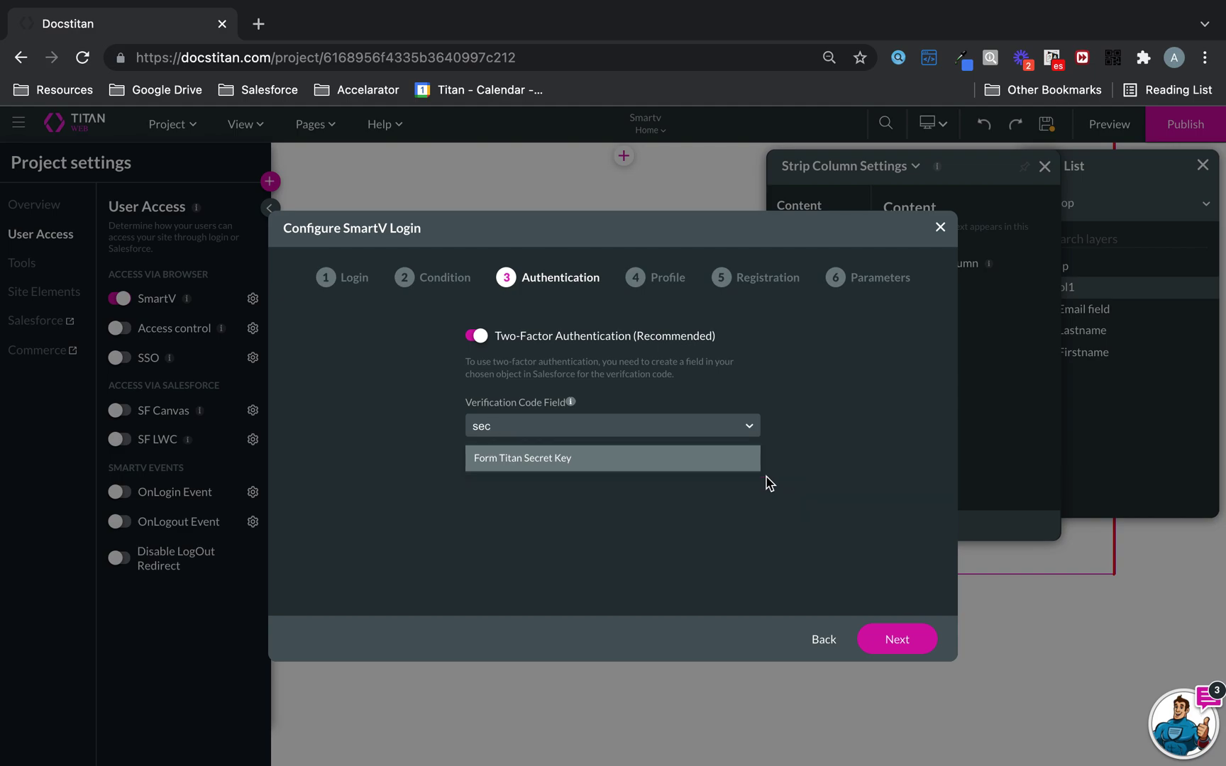
pyautogui.click(678, 457)
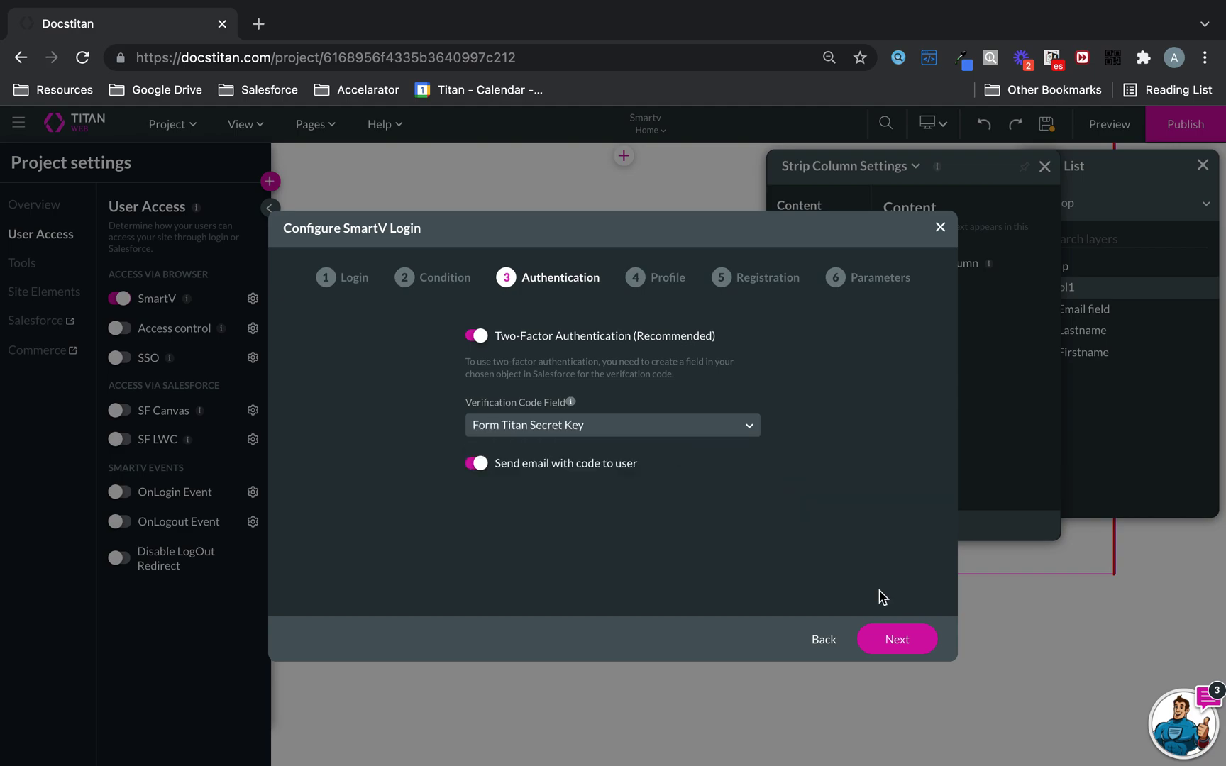
# Step: Step past Profile and Registration to reach the Parameters step
pyautogui.click(886, 640)
pyautogui.click(887, 641)
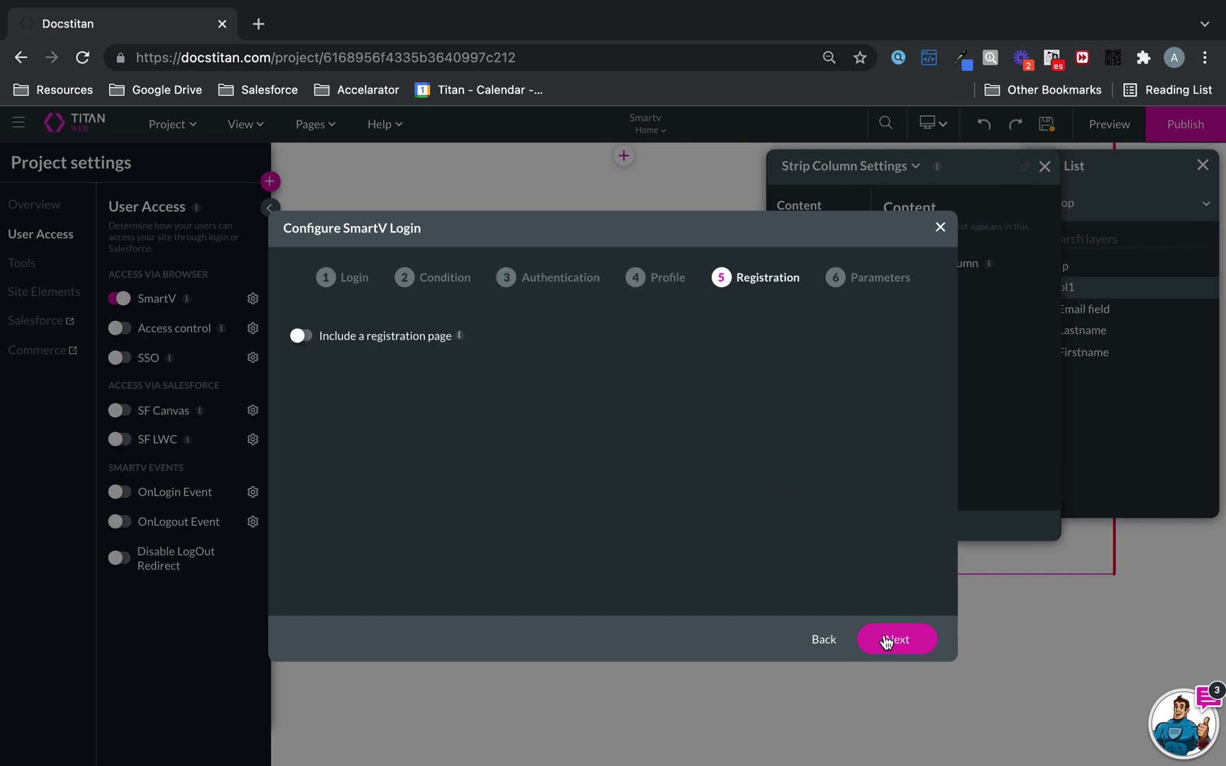
pyautogui.click(886, 641)
# Step: Add parameter rows and create a new parameter named Firstname in the first row
pyautogui.click(365, 429)
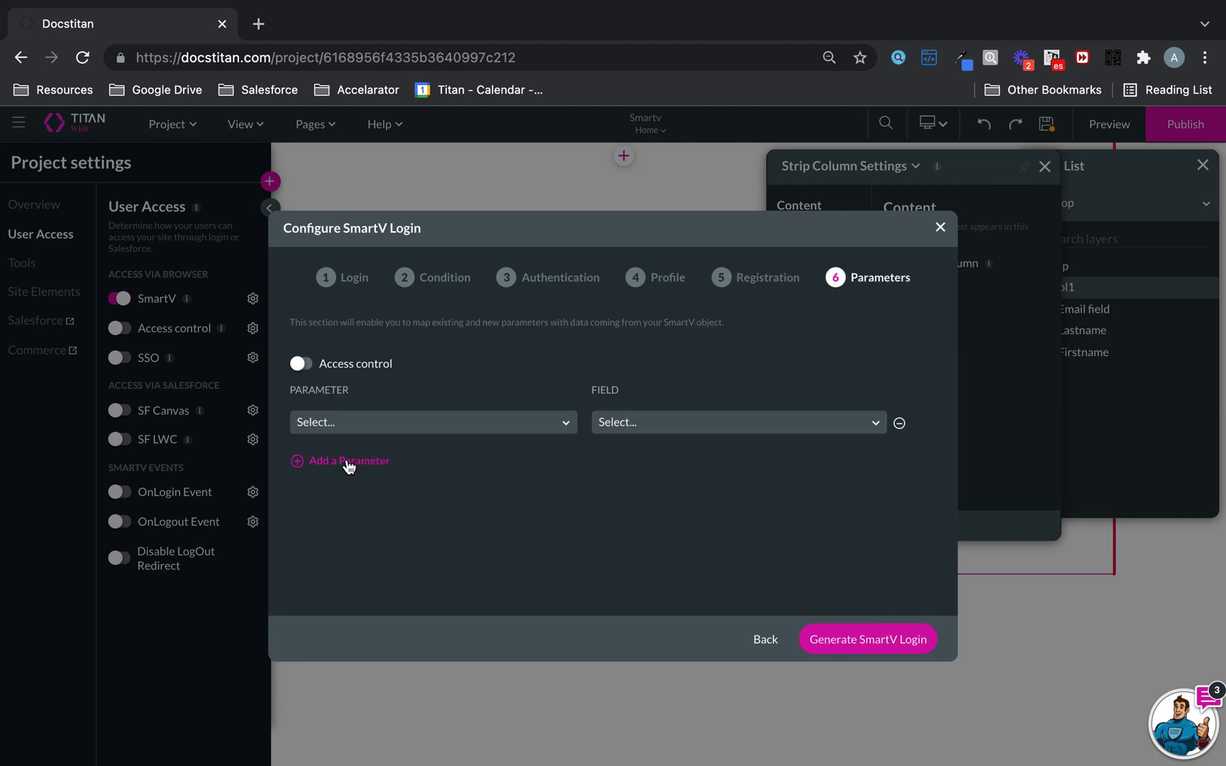
pyautogui.click(348, 464)
pyautogui.click(376, 426)
pyautogui.click(432, 536)
pyautogui.click(432, 432)
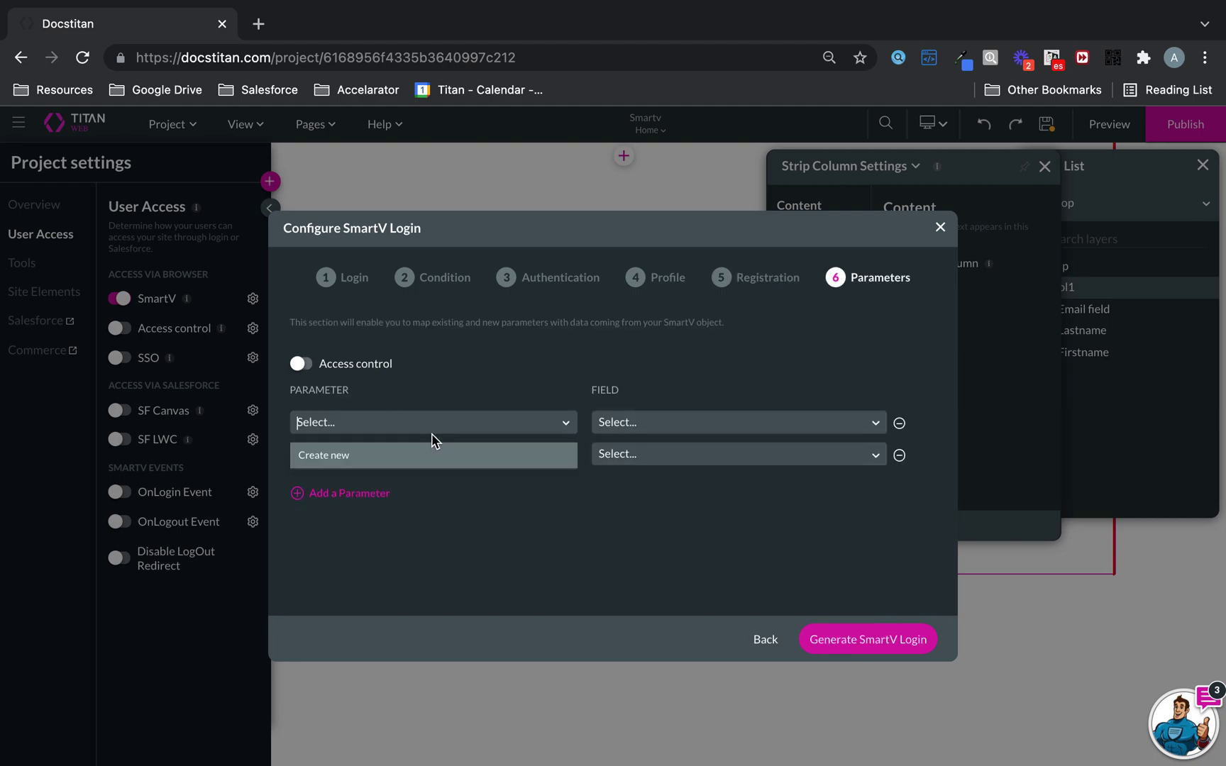
pyautogui.click(394, 471)
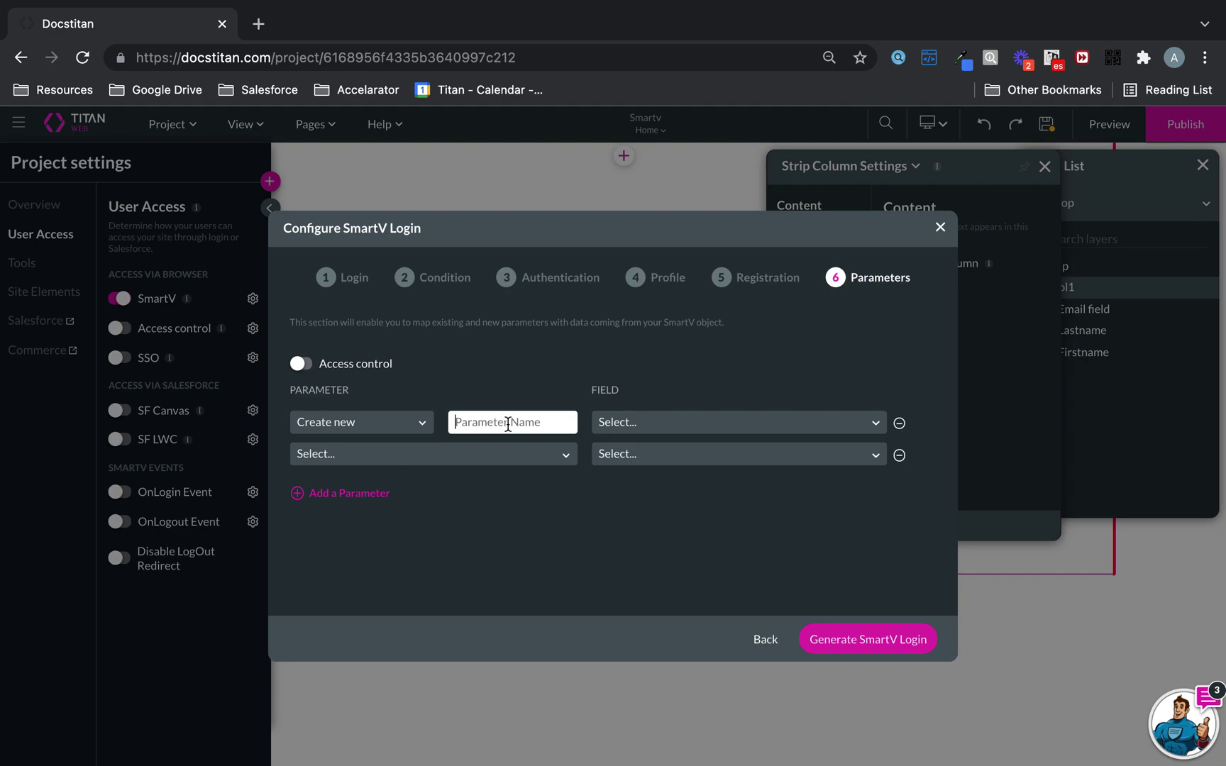
pyautogui.click(648, 427)
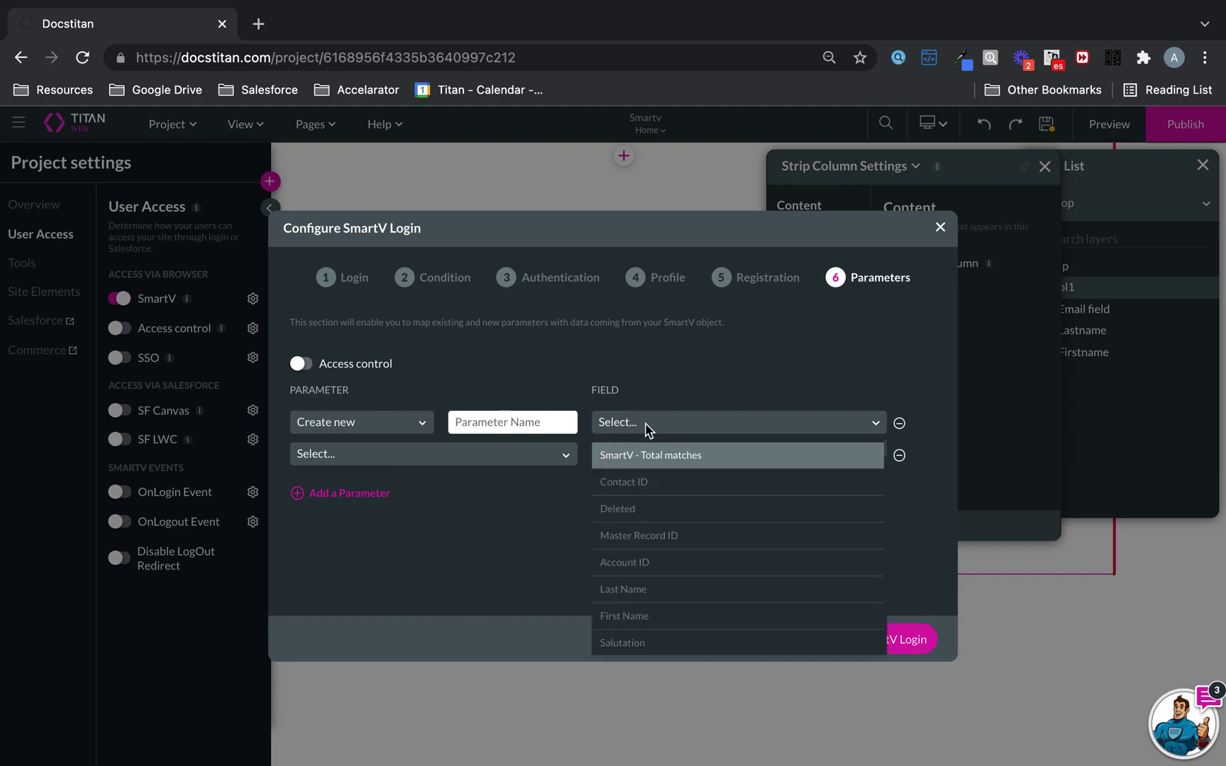
pyautogui.click(562, 422)
pyautogui.write('Firstname')
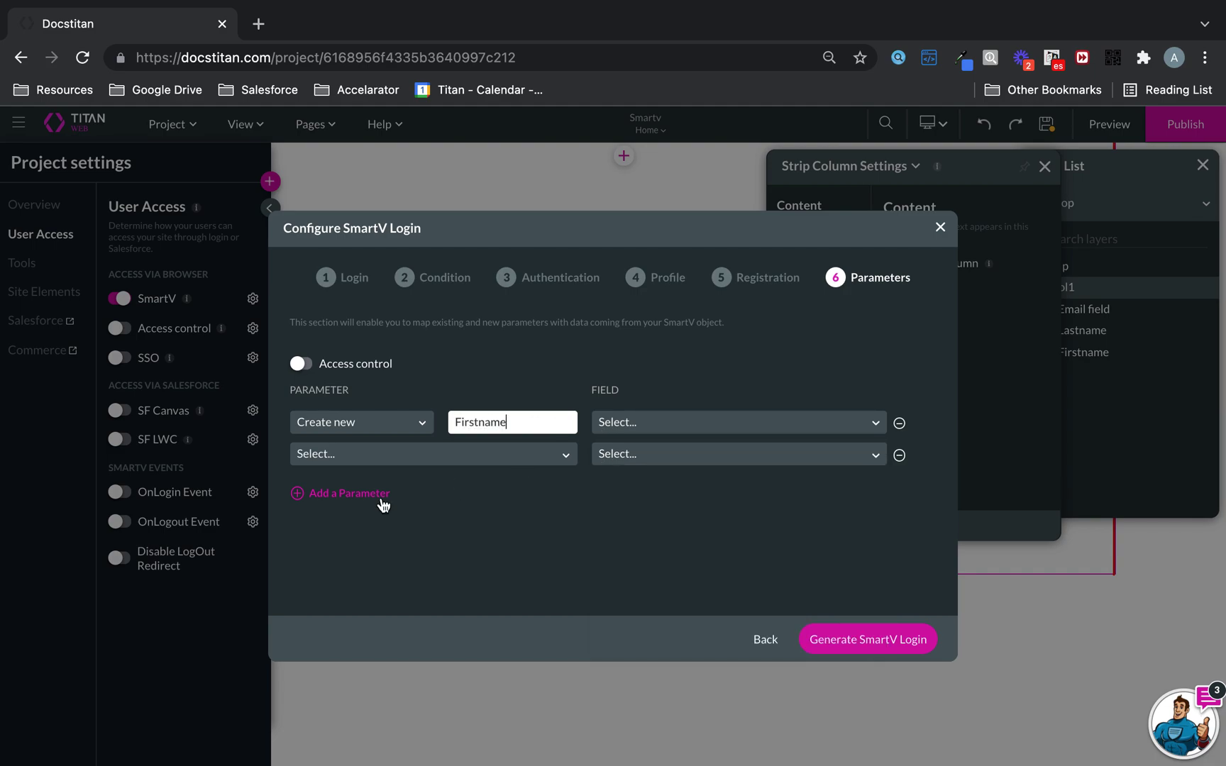
# Step: Create new parameters Lastname and Email in the second and third rows
pyautogui.click(383, 460)
pyautogui.click(379, 486)
pyautogui.write('Lastname')
pyautogui.click(362, 494)
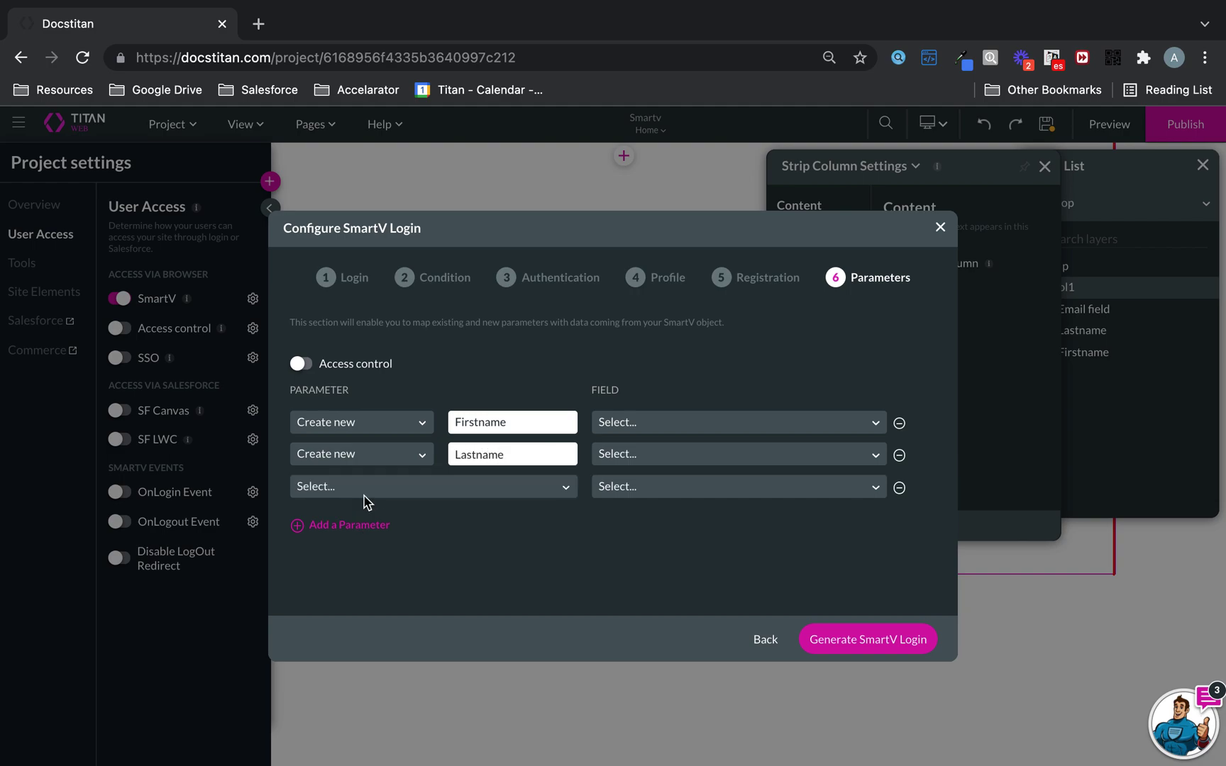
pyautogui.click(491, 488)
pyautogui.click(413, 524)
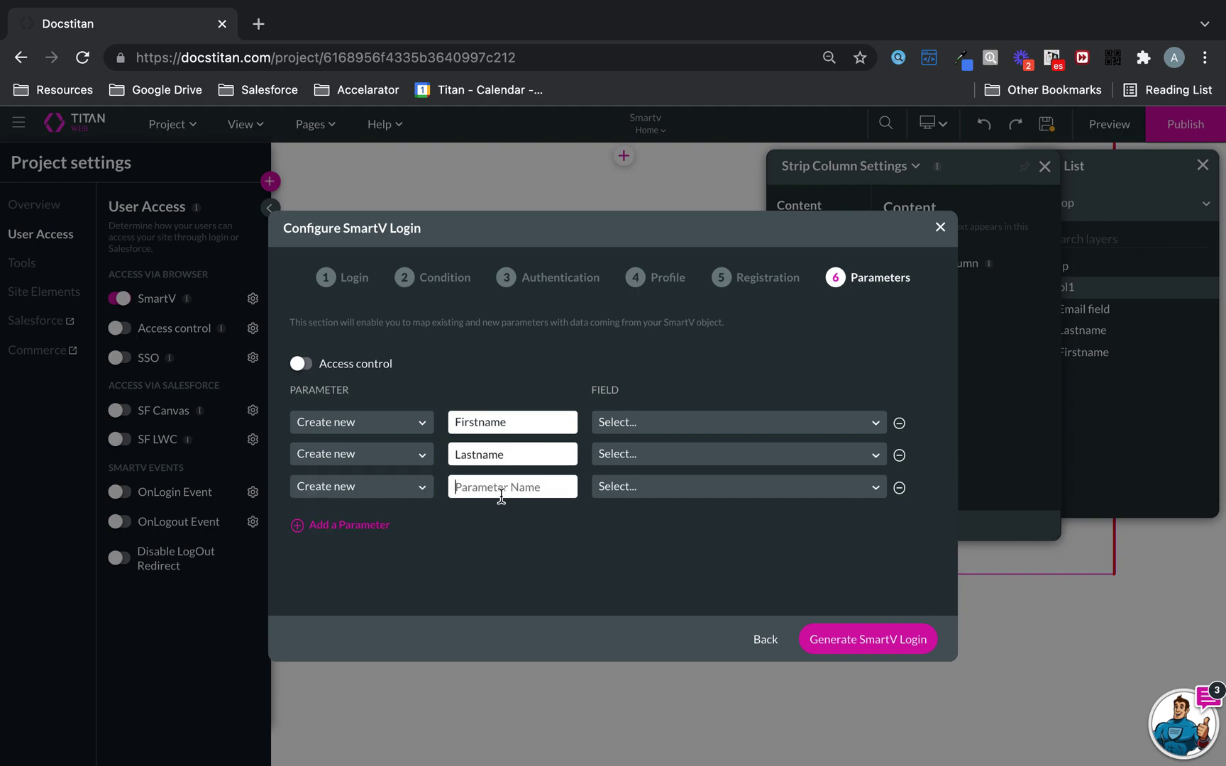
pyautogui.write('Emai')
# Step: Map Firstname, Lastname and Email to First Name, Last Name and Email, and generate the SmartV login
pyautogui.click(738, 424)
pyautogui.write('fir')
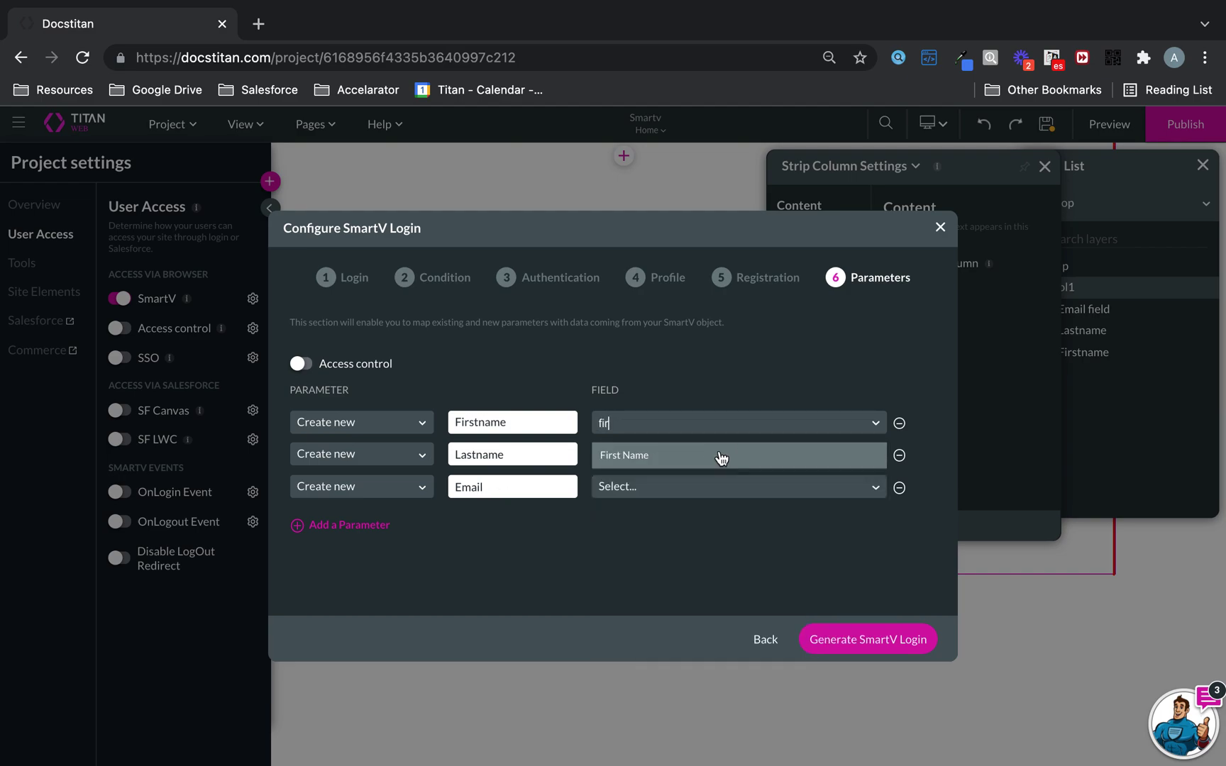
pyautogui.click(718, 457)
pyautogui.click(712, 457)
pyautogui.write('las')
pyautogui.click(660, 487)
pyautogui.click(674, 489)
pyautogui.write('em')
pyautogui.click(647, 523)
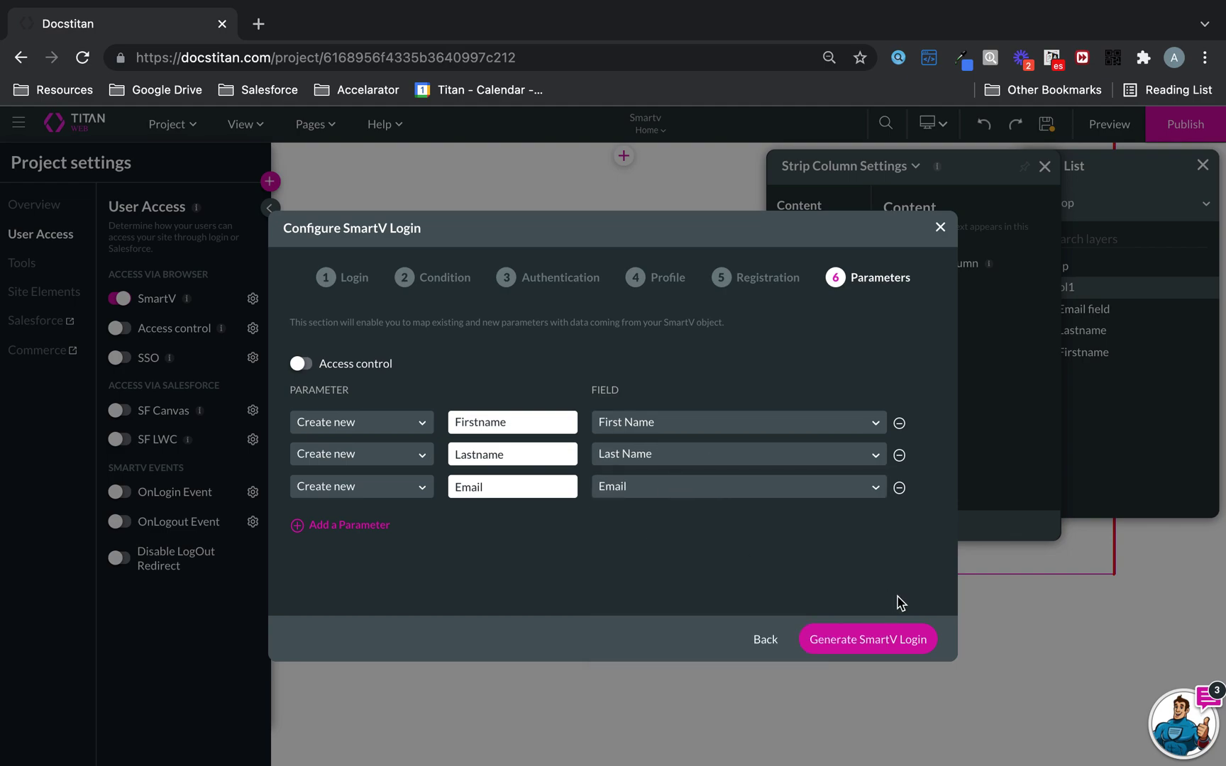
pyautogui.click(866, 638)
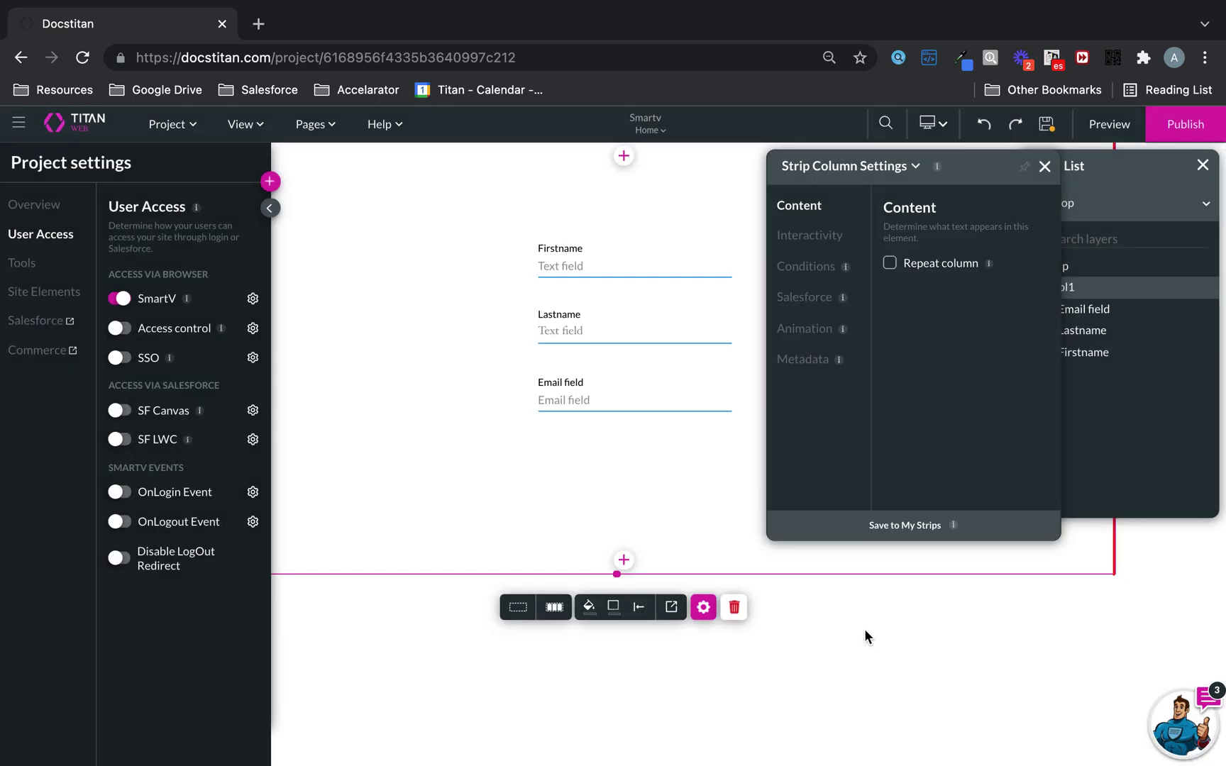
pyautogui.click(28, 322)
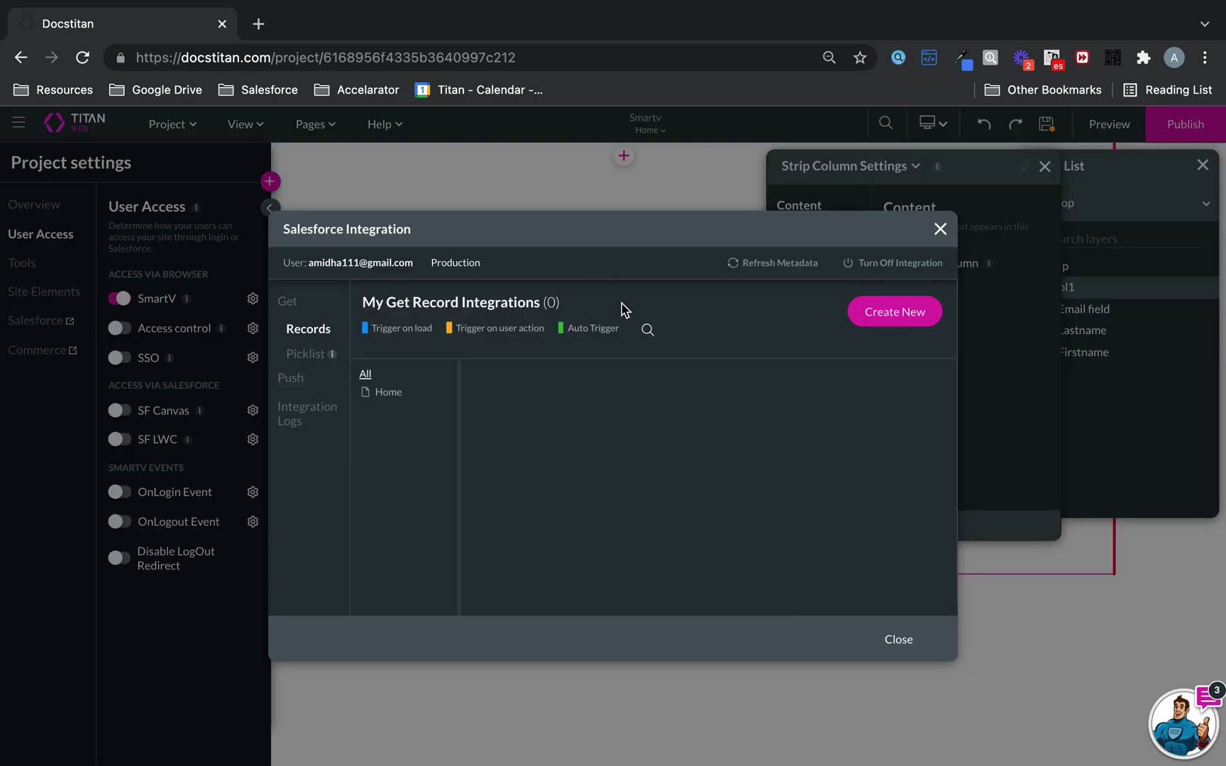
# Step: Create a new get-record integration on the Contact object
pyautogui.click(929, 311)
pyautogui.click(465, 284)
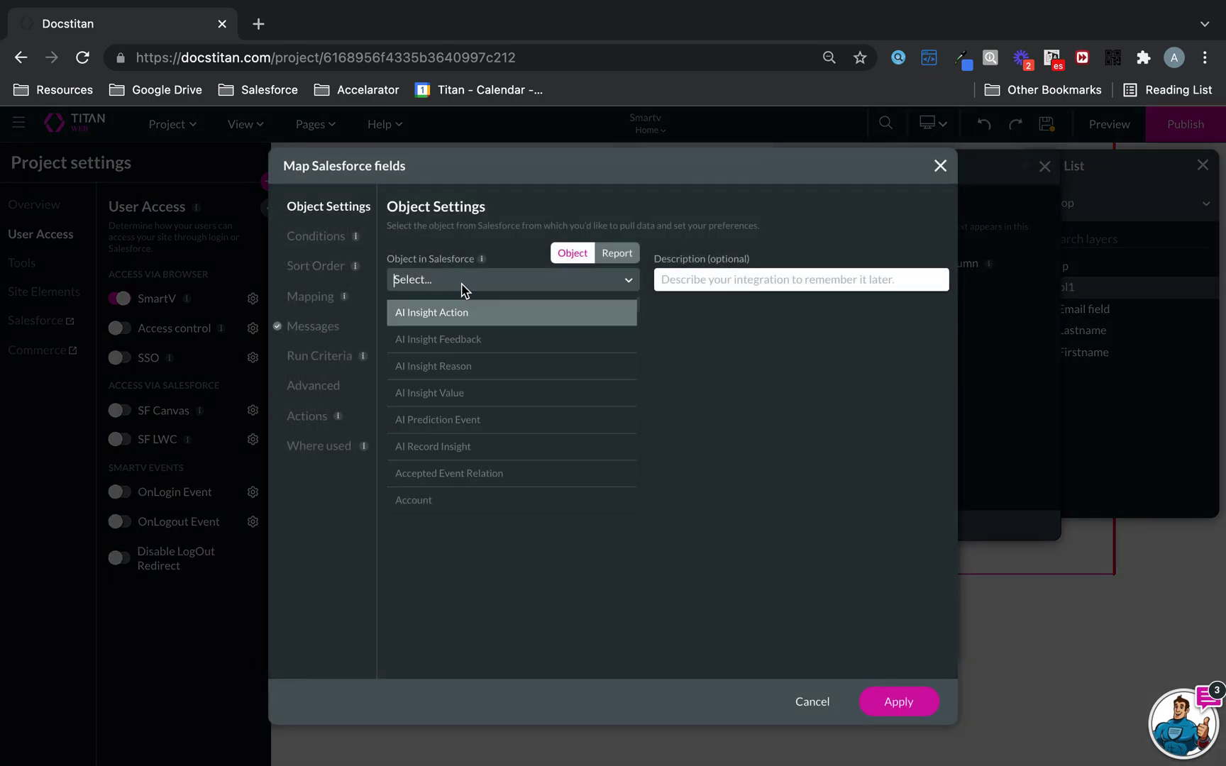
pyautogui.write('cont')
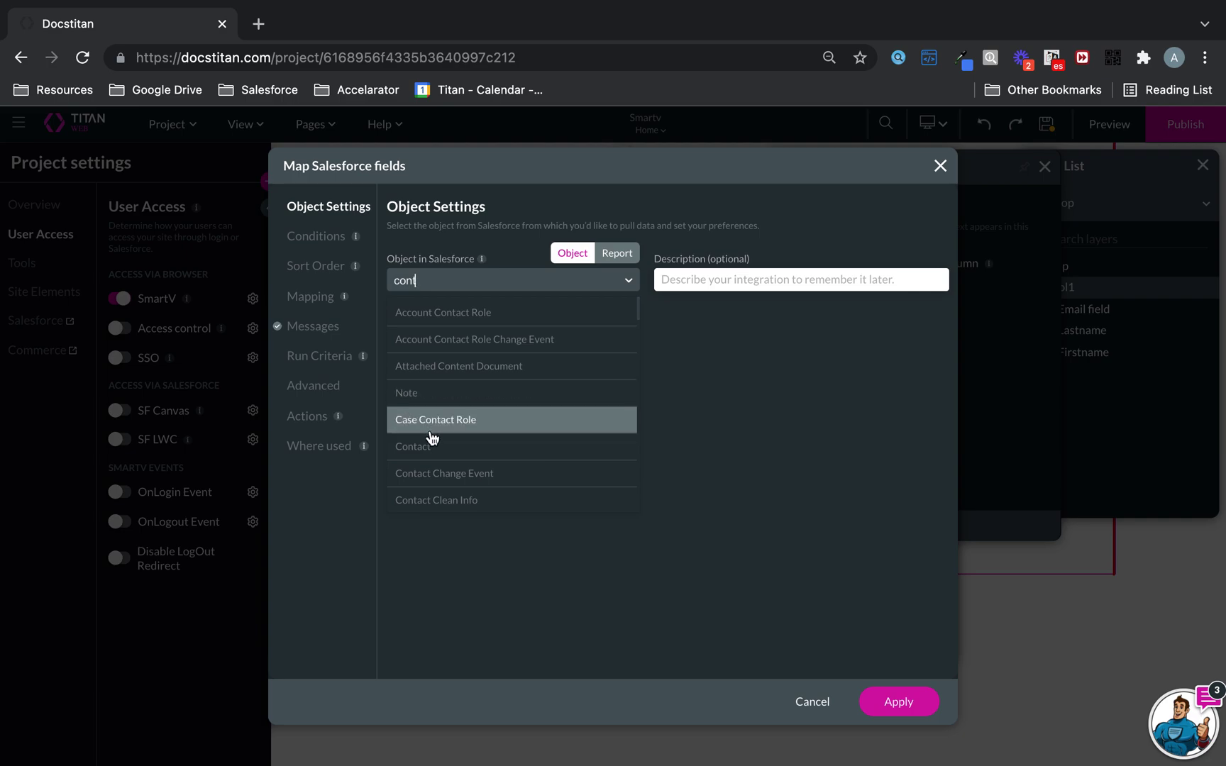
pyautogui.click(430, 446)
pyautogui.click(332, 242)
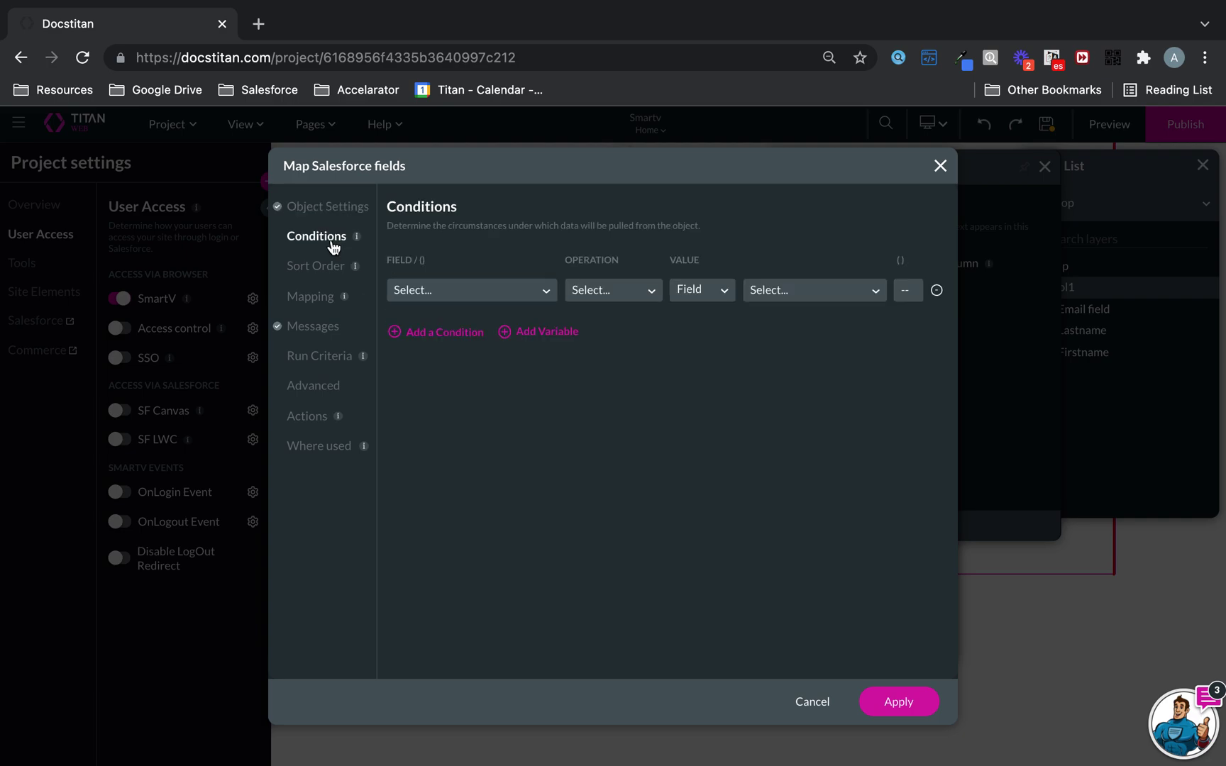
# Step: Add the condition Contact ID Equals the Id parameter
pyautogui.click(490, 294)
pyautogui.write('dma')
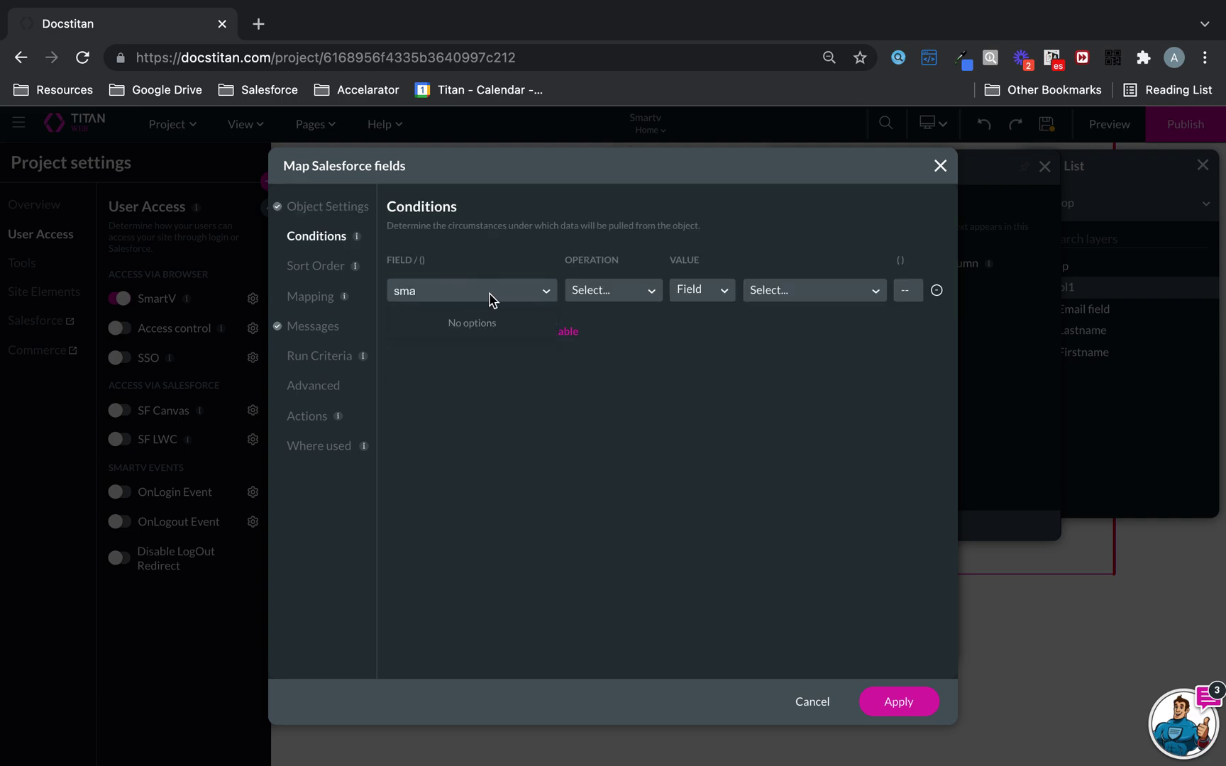
pyautogui.press('BackSpace')
pyautogui.press('BackSpace')
pyautogui.press('BackSpace')
pyautogui.click(474, 377)
pyautogui.click(572, 297)
pyautogui.click(589, 351)
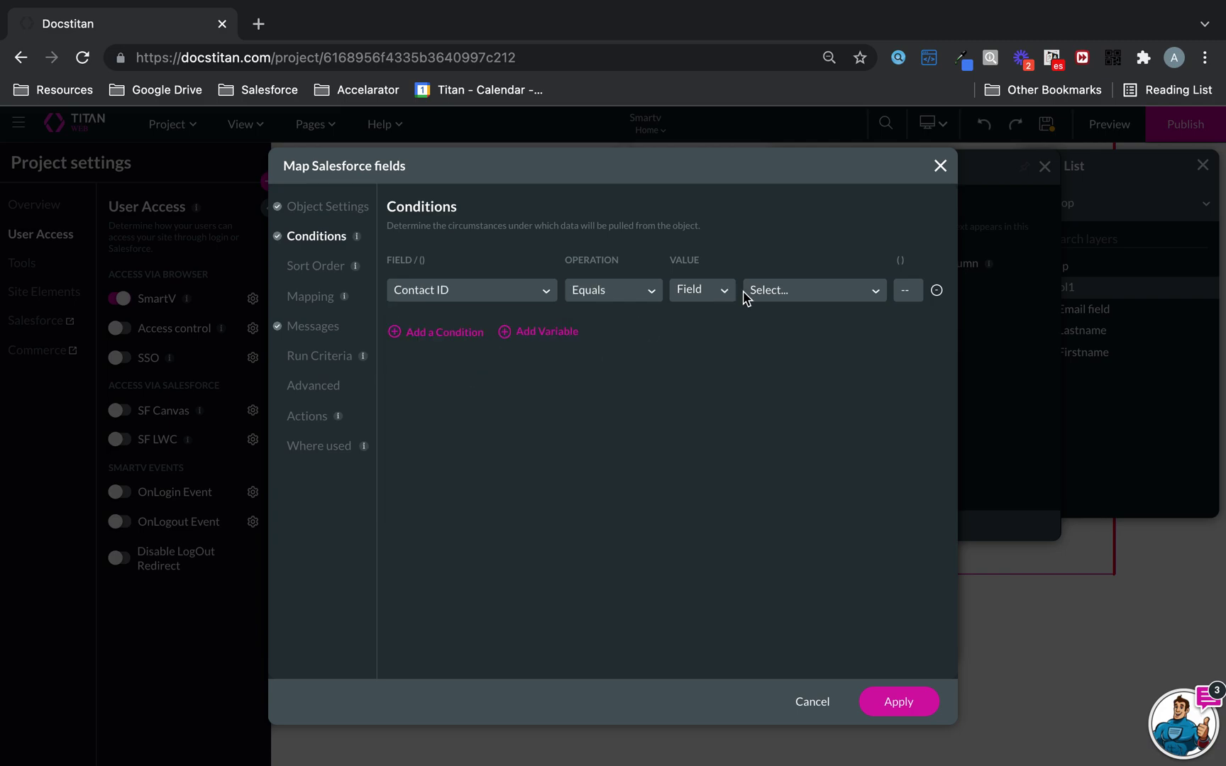
pyautogui.click(787, 293)
pyautogui.click(794, 349)
pyautogui.click(297, 299)
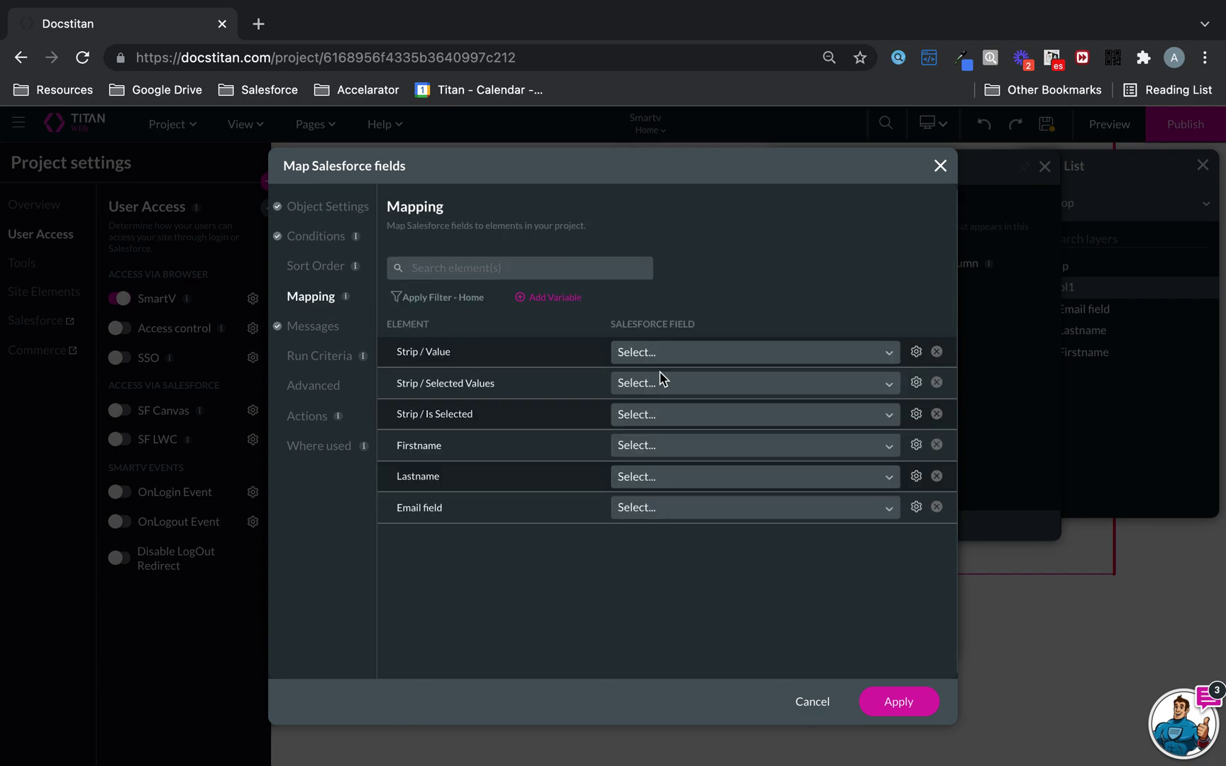
# Step: Map Firstname, Lastname and Email field to First Name, Last Name and Email, then apply
pyautogui.click(646, 452)
pyautogui.write('fi')
pyautogui.click(638, 478)
pyautogui.click(650, 483)
pyautogui.write('las')
pyautogui.click(657, 509)
pyautogui.click(657, 510)
pyautogui.write('e,')
pyautogui.press('BackSpace')
pyautogui.write('mail')
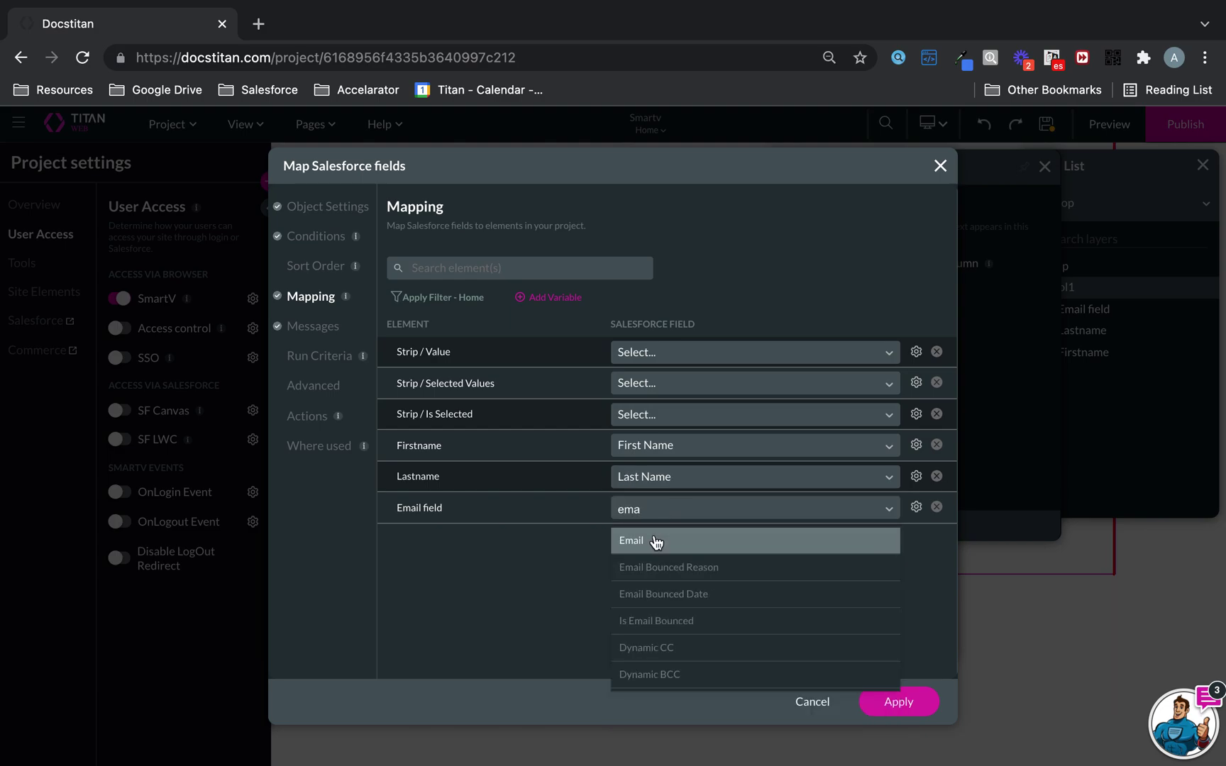
pyautogui.click(658, 543)
pyautogui.click(883, 702)
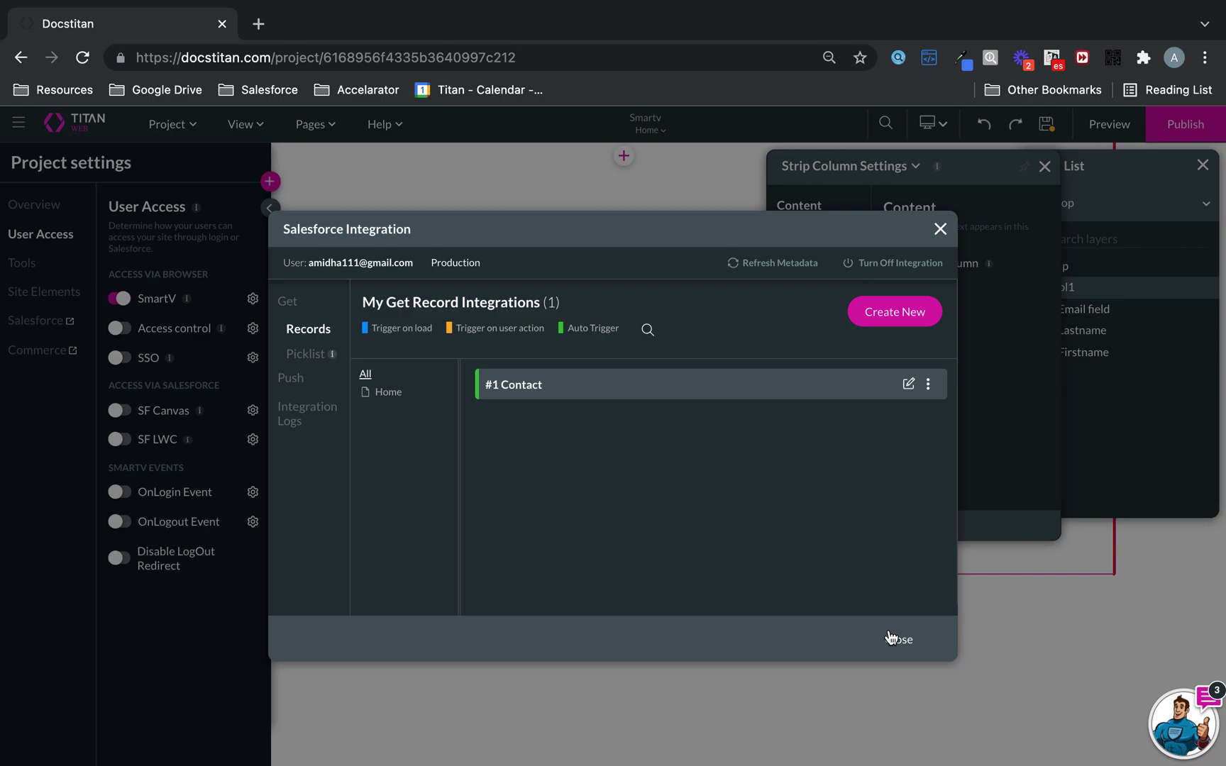
pyautogui.click(895, 638)
# Step: Save the project, then switch on the SmartV OnLogin Event under User Access
pyautogui.click(1046, 128)
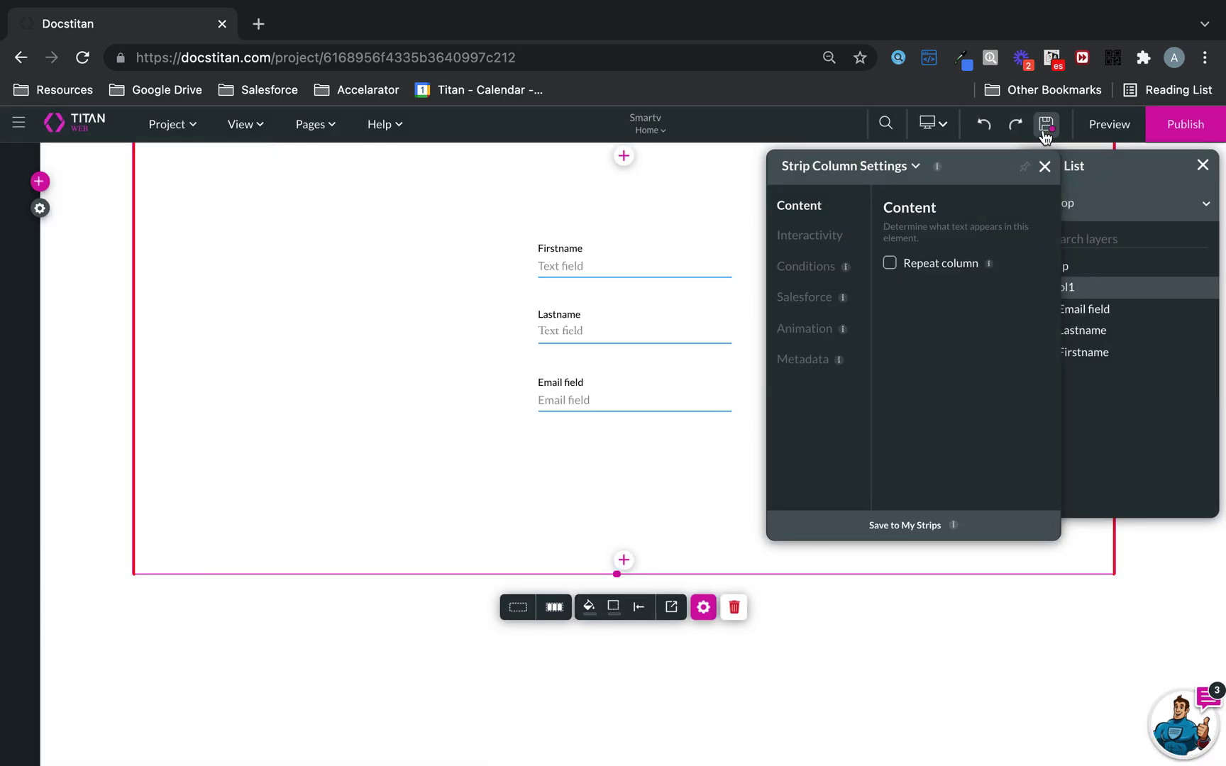
pyautogui.click(20, 181)
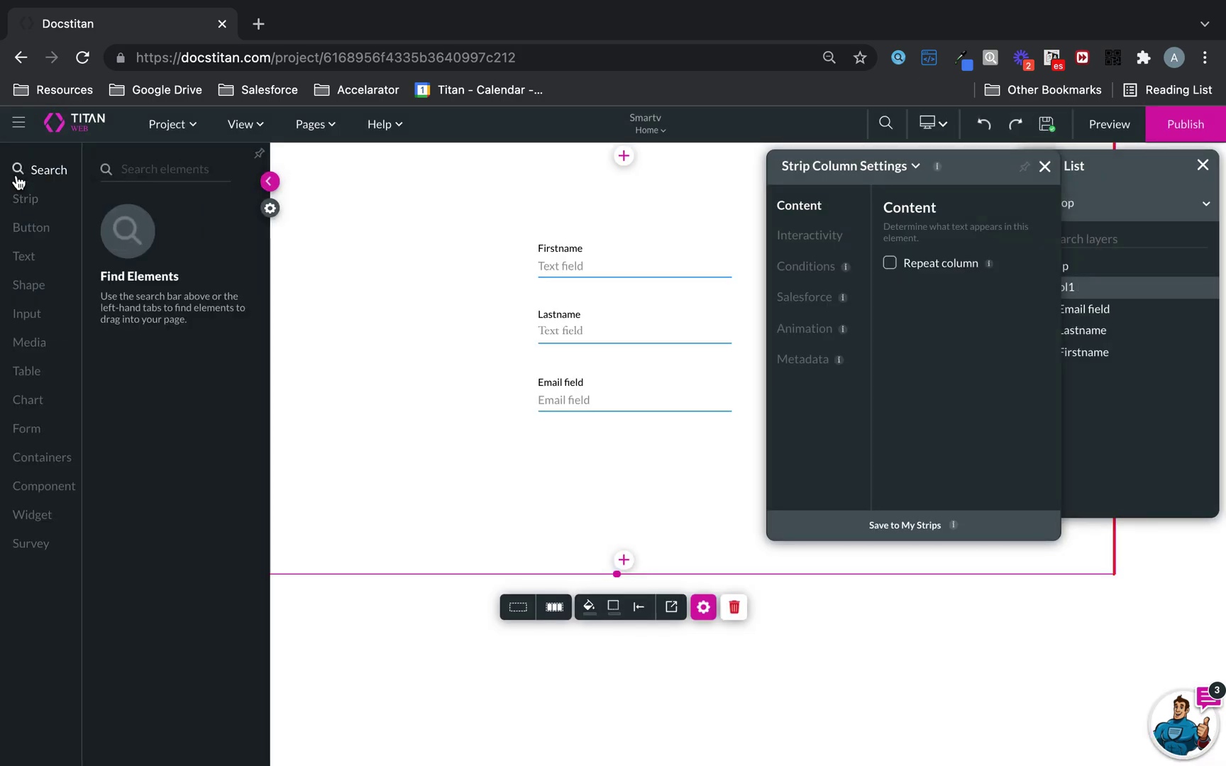
pyautogui.click(269, 209)
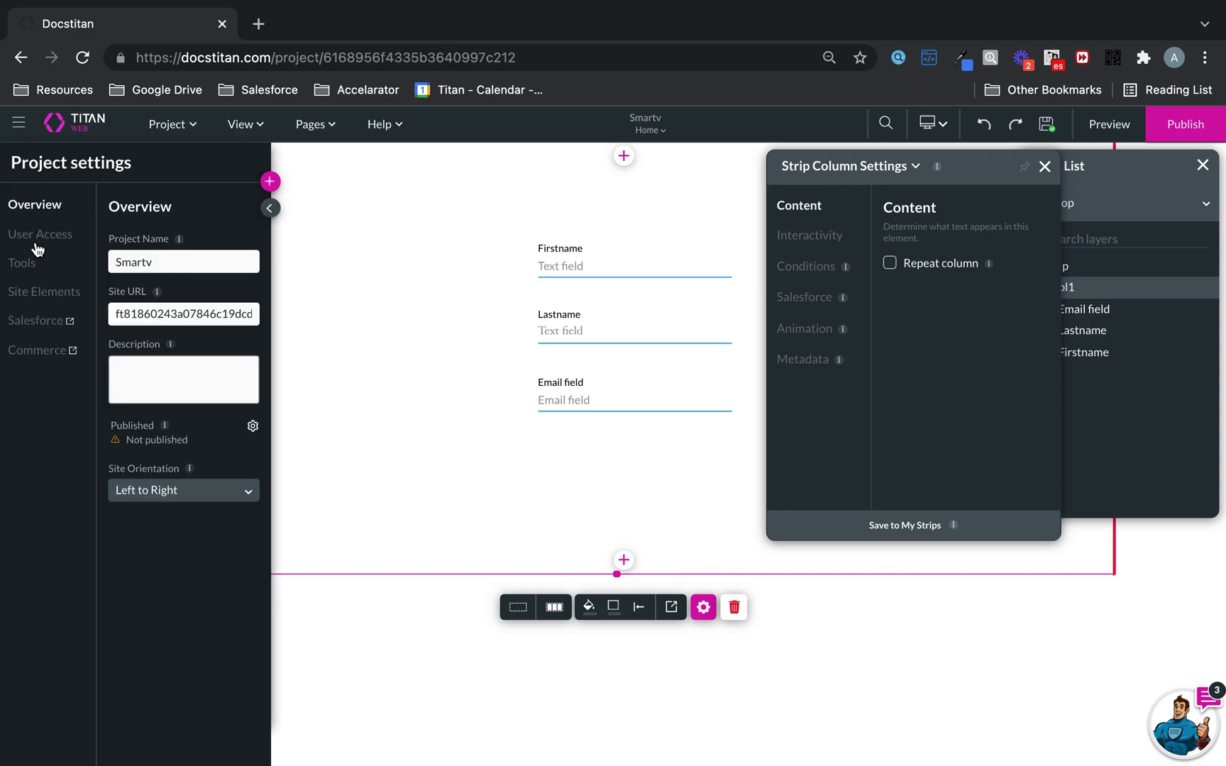
pyautogui.click(32, 240)
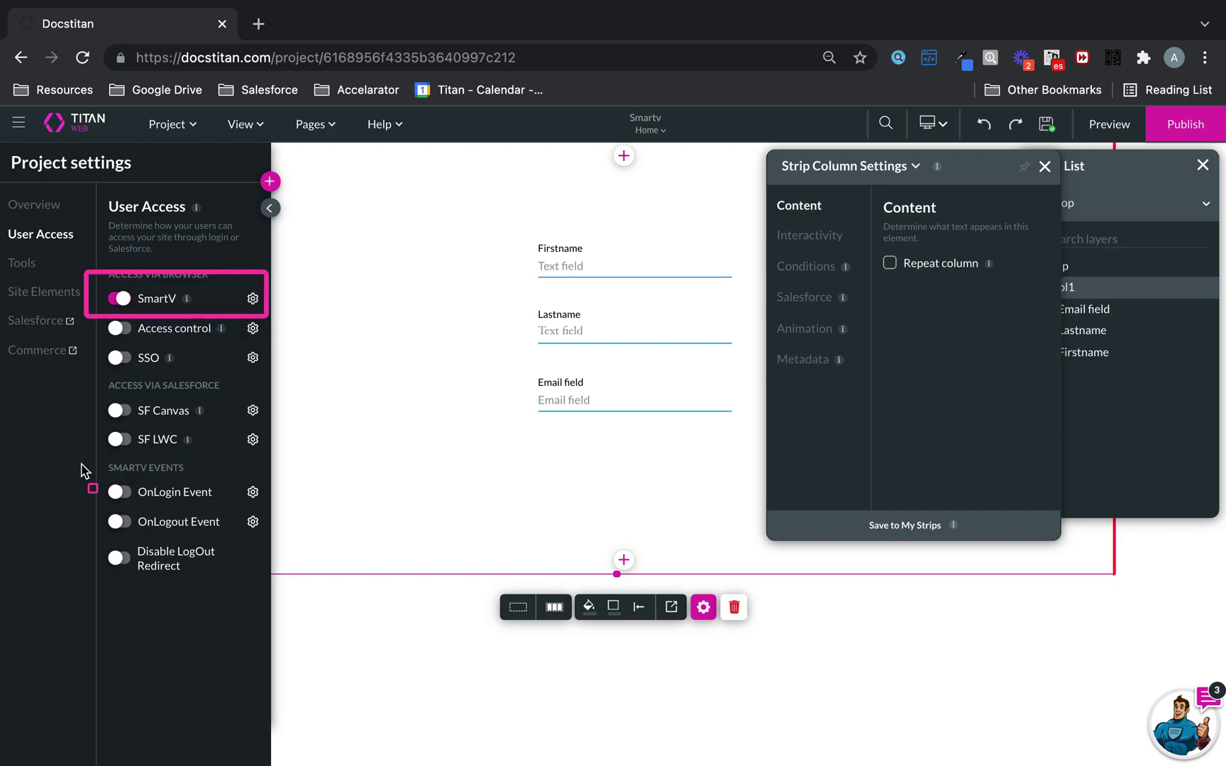
pyautogui.moveTo(85, 457)
pyautogui.mouseDown()
pyautogui.moveTo(273, 609)
pyautogui.moveTo(273, 509)
pyautogui.mouseUp()
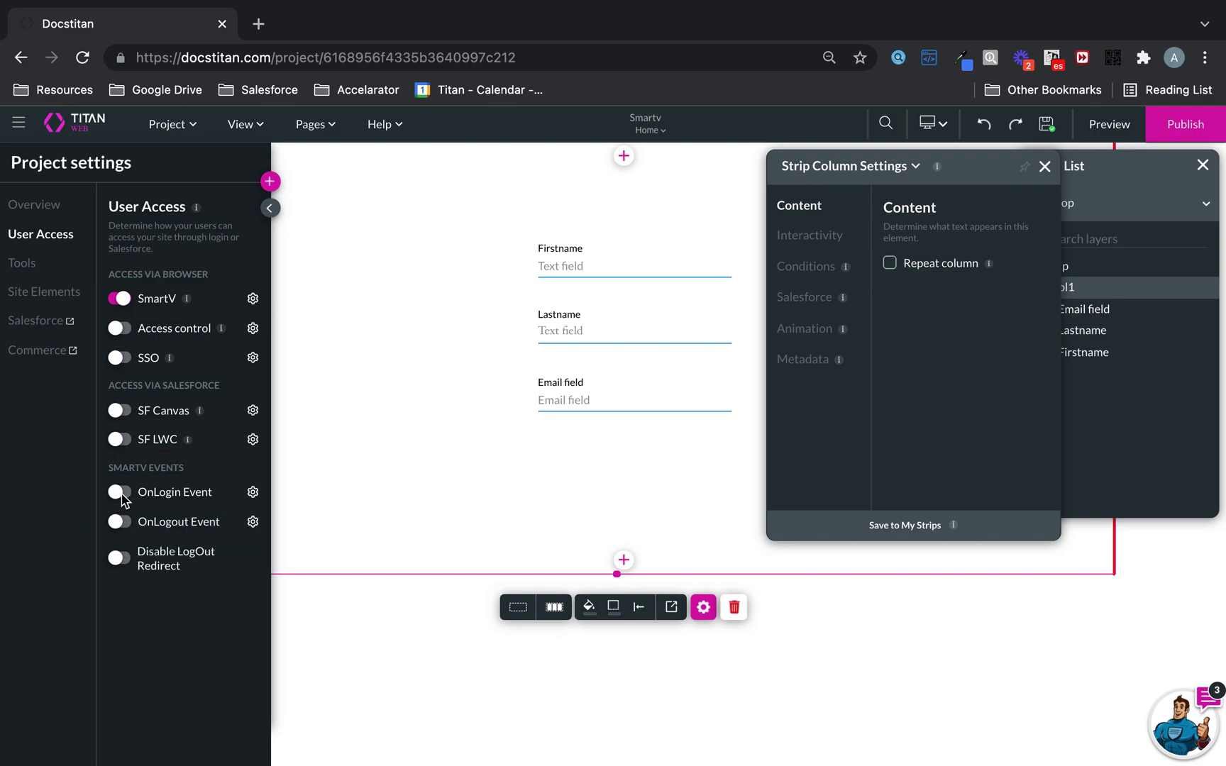
pyautogui.click(122, 492)
# Step: For onLogin Rule 1, enable the Show message/toast action under System Actions
pyautogui.click(253, 493)
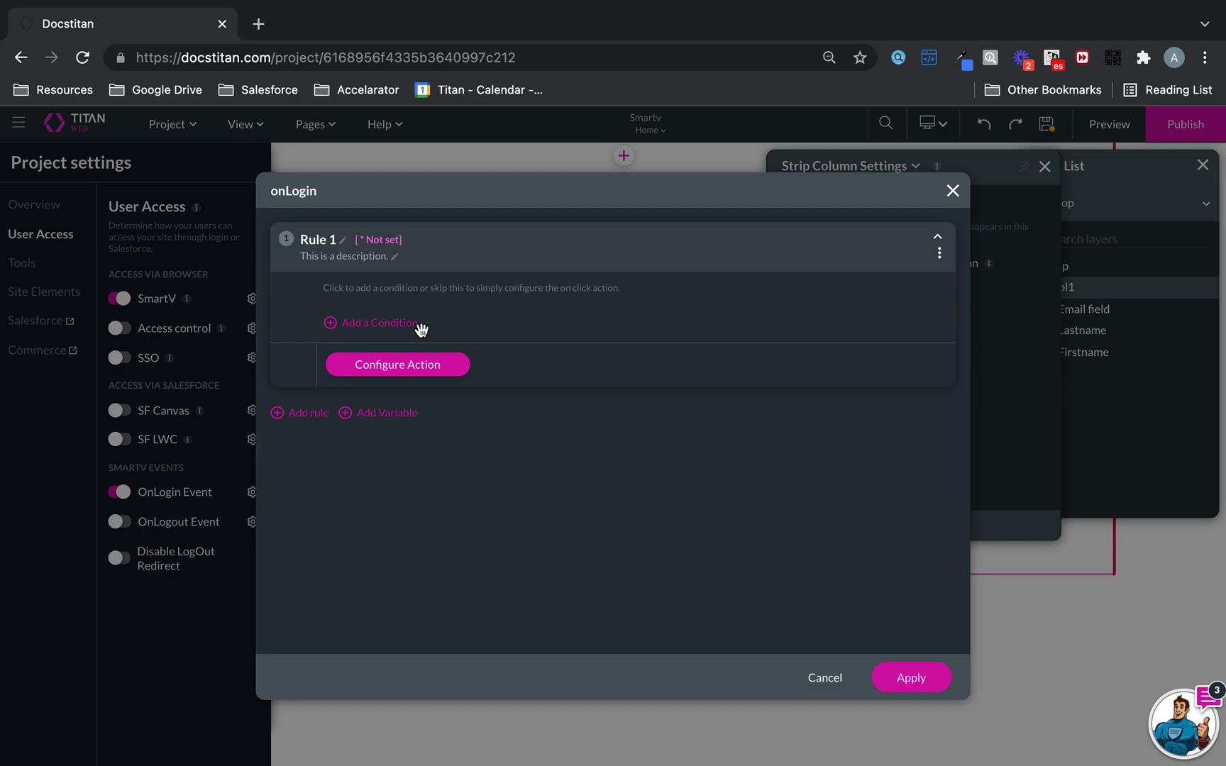
pyautogui.click(425, 374)
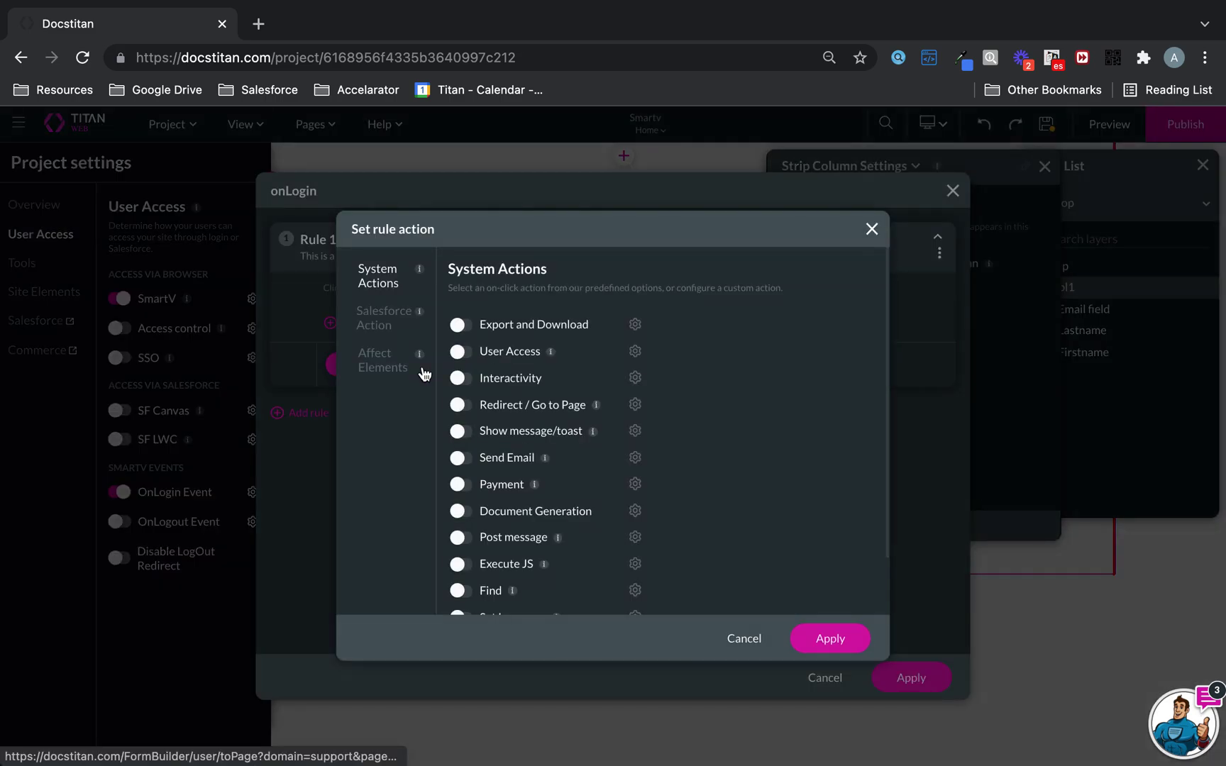
pyautogui.scroll(-2, 548, 341)
pyautogui.scroll(2, 548, 339)
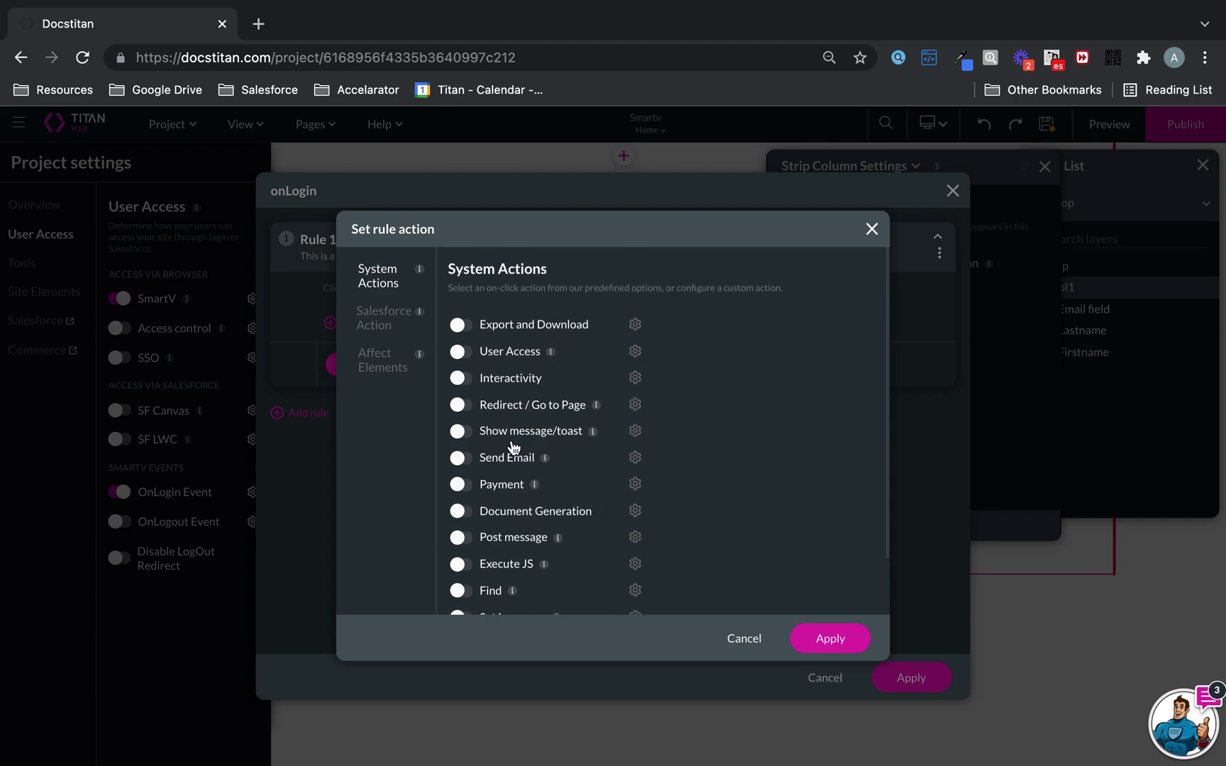
pyautogui.scroll(-2, 511, 468)
pyautogui.click(383, 320)
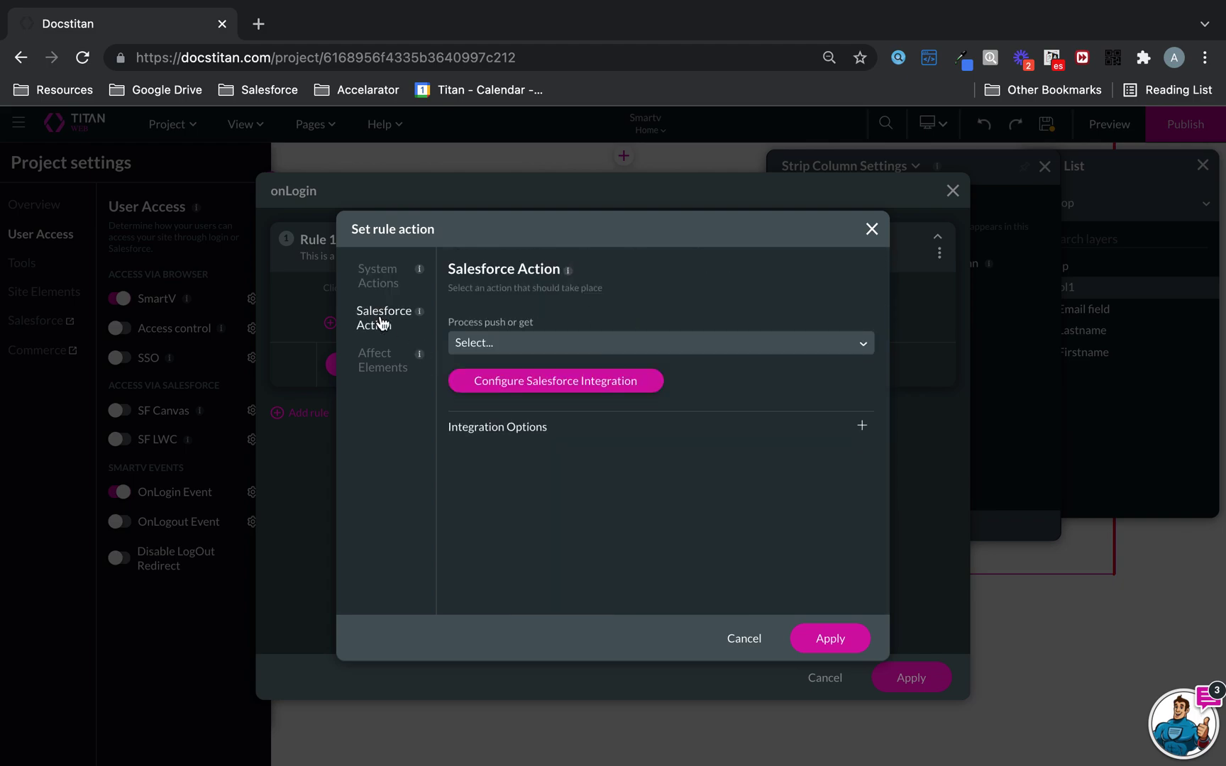
pyautogui.click(382, 375)
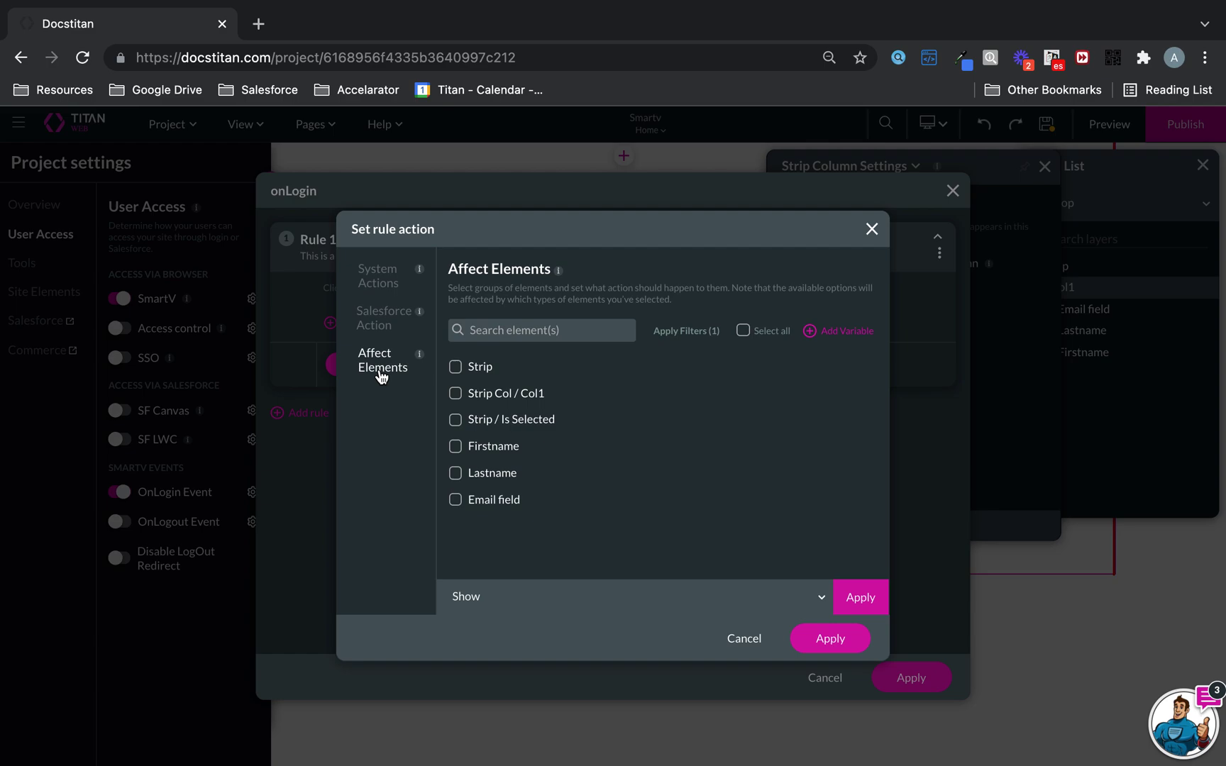
pyautogui.click(398, 284)
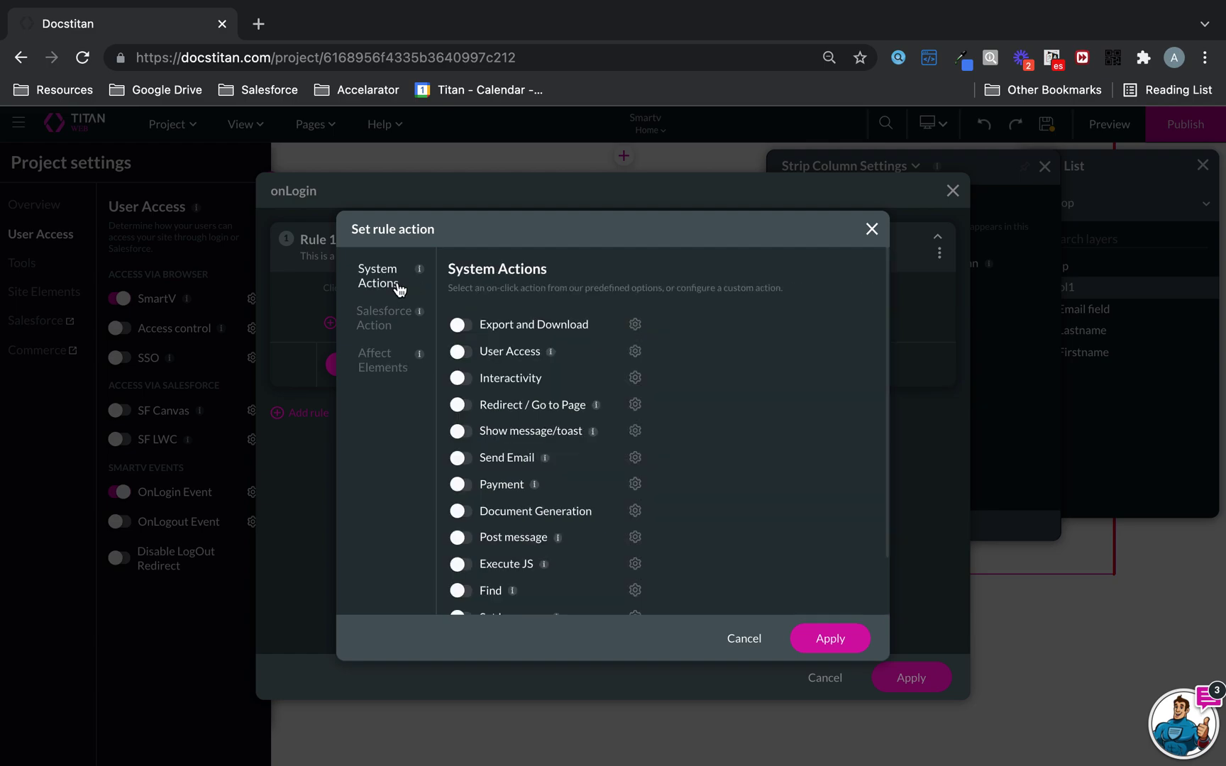
pyautogui.scroll(-1, 497, 404)
pyautogui.click(460, 404)
# Step: In the message/toast settings, choose Toast with type Success
pyautogui.click(635, 404)
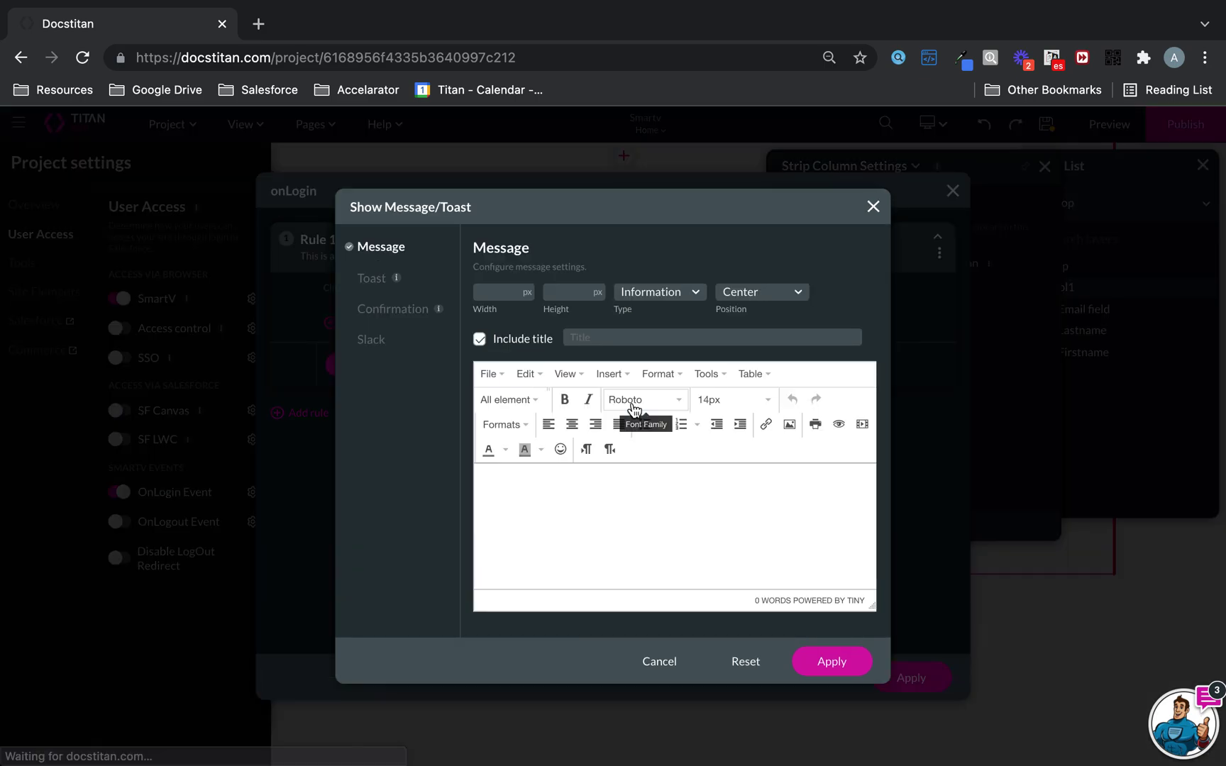
pyautogui.click(390, 278)
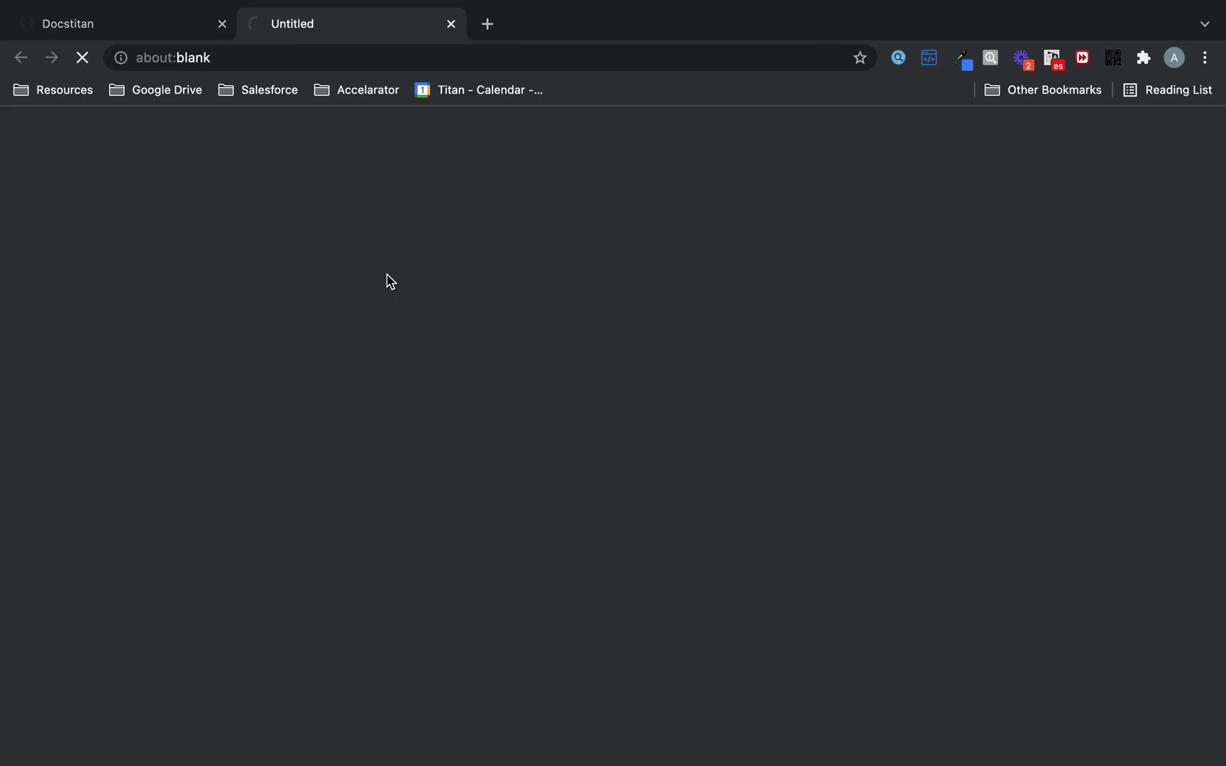
pyautogui.click(451, 26)
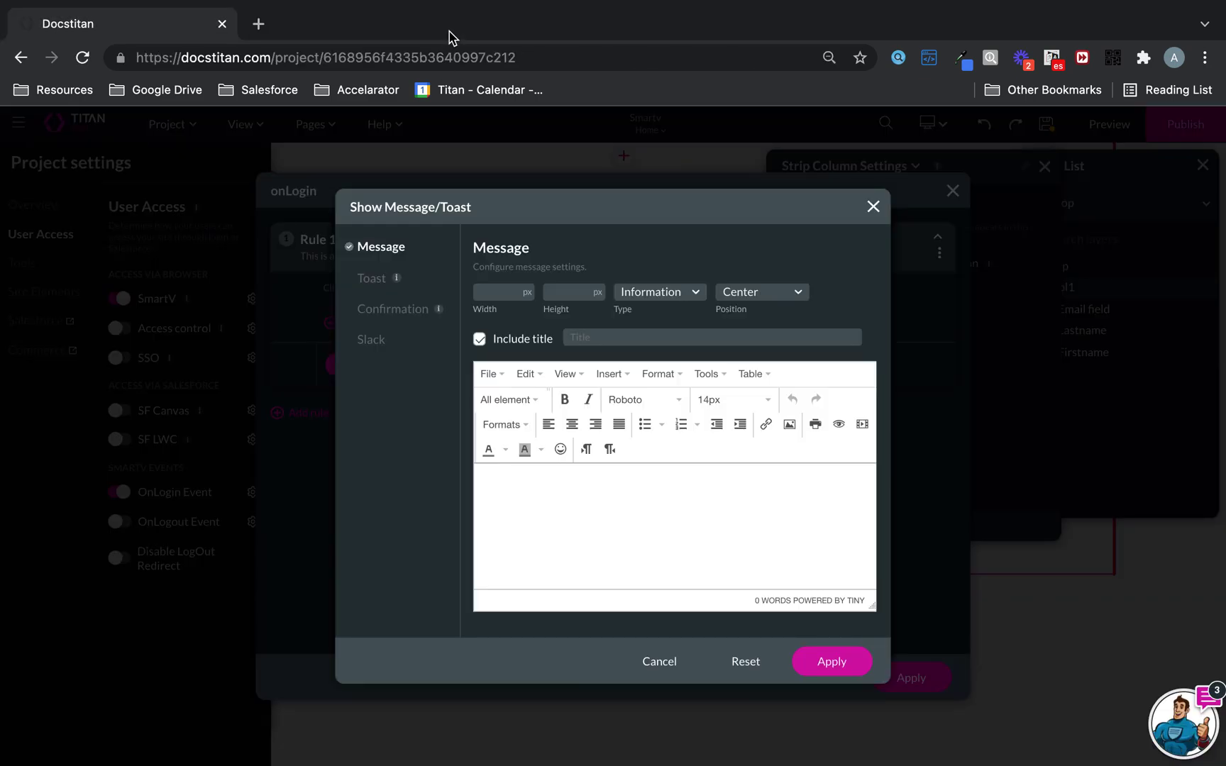
pyautogui.click(370, 280)
pyautogui.click(556, 295)
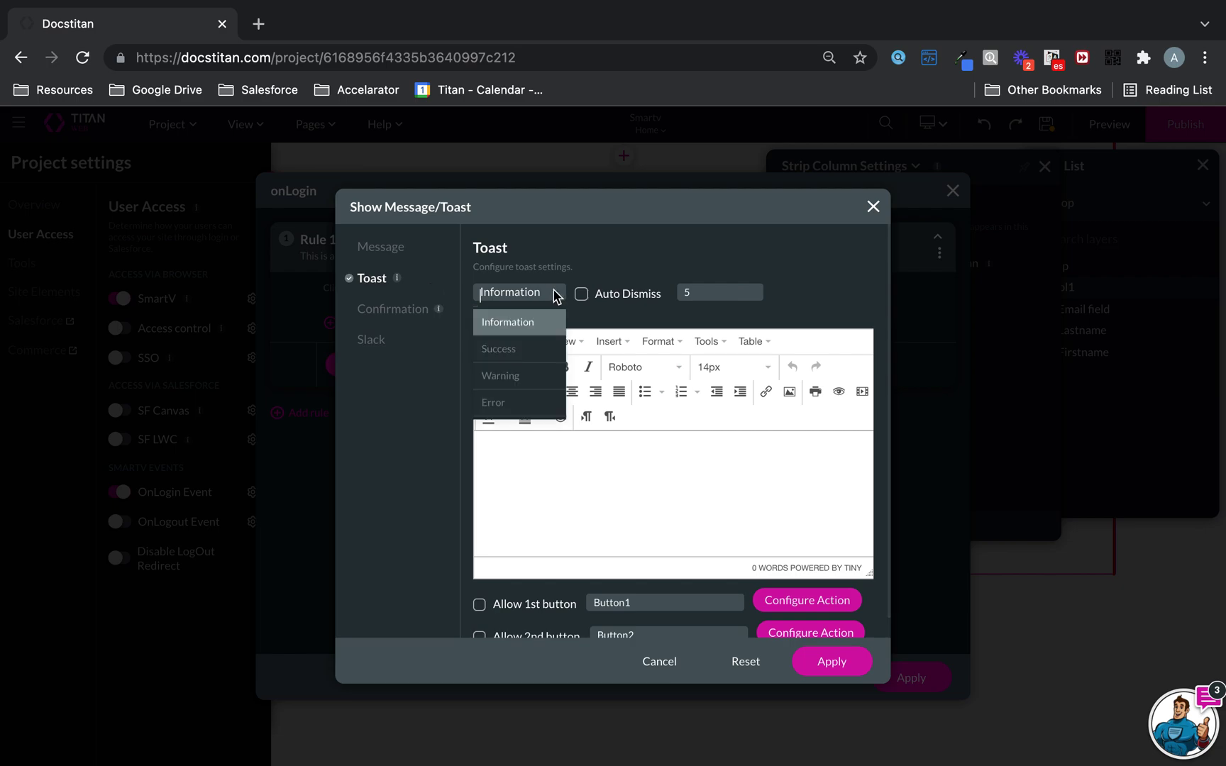
pyautogui.click(526, 351)
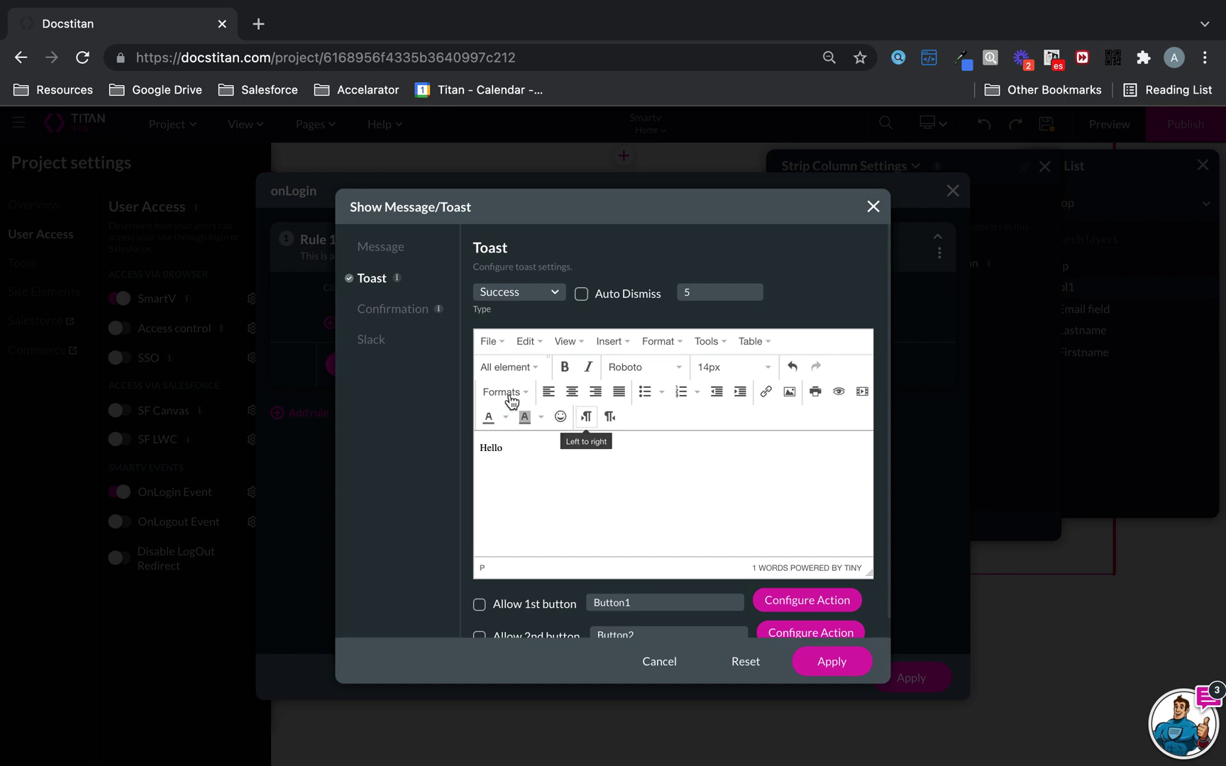
# Step: Set the toast text to 'Hello [Firstname], You're signed in successfully!' and apply the rule
pyautogui.click(508, 367)
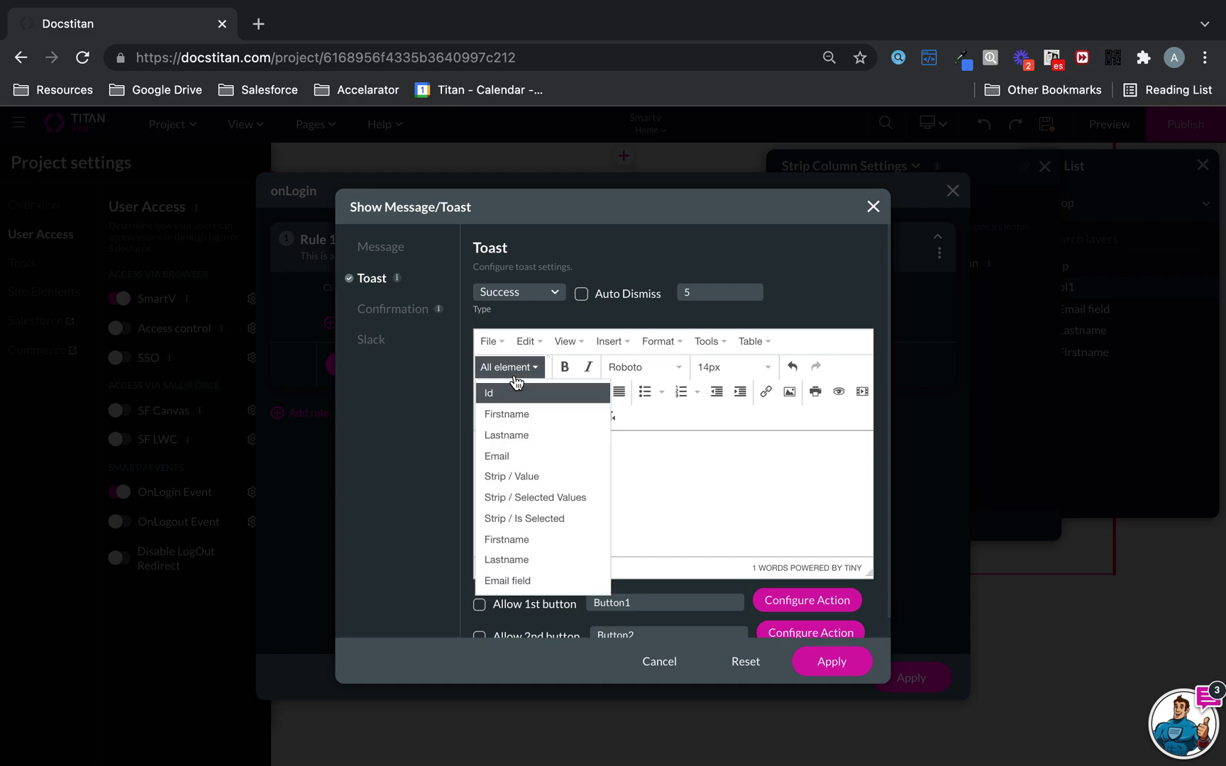
pyautogui.click(525, 418)
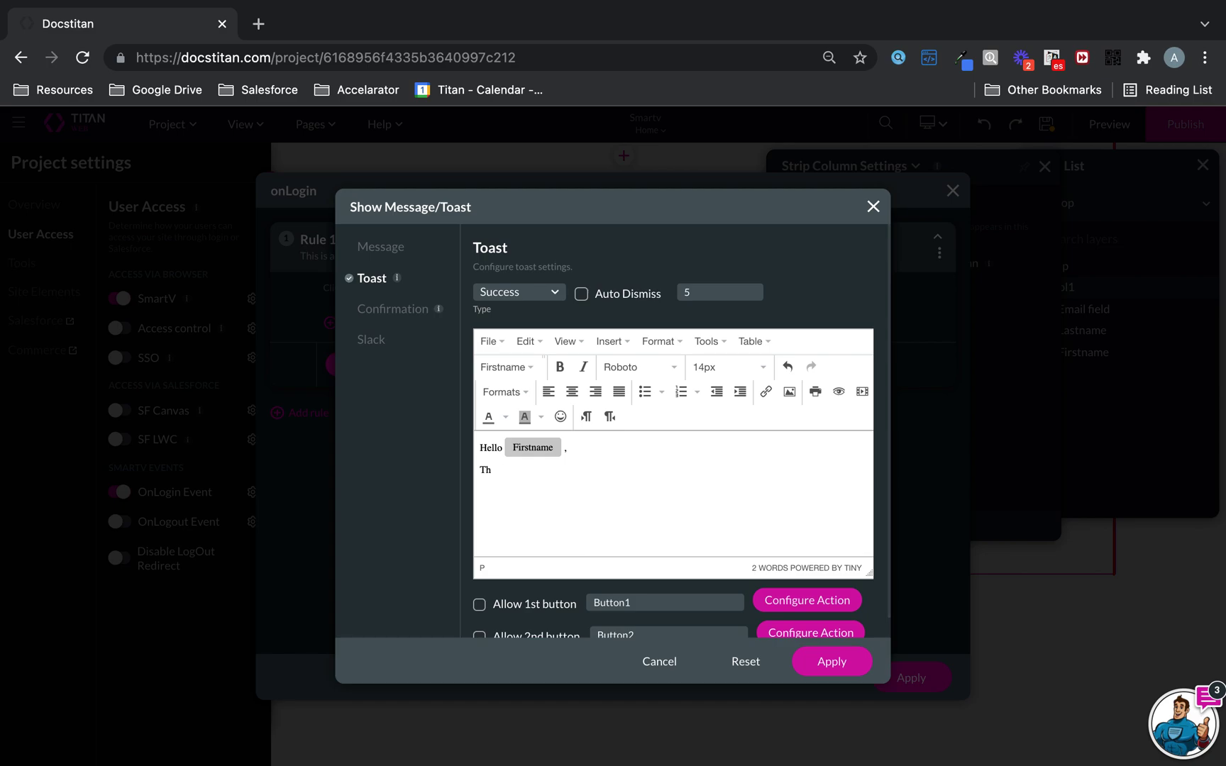
pyautogui.write('e signed in successfully')
pyautogui.scroll(-1, 682, 490)
pyautogui.scroll(-1, 665, 582)
pyautogui.click(829, 661)
pyautogui.click(843, 650)
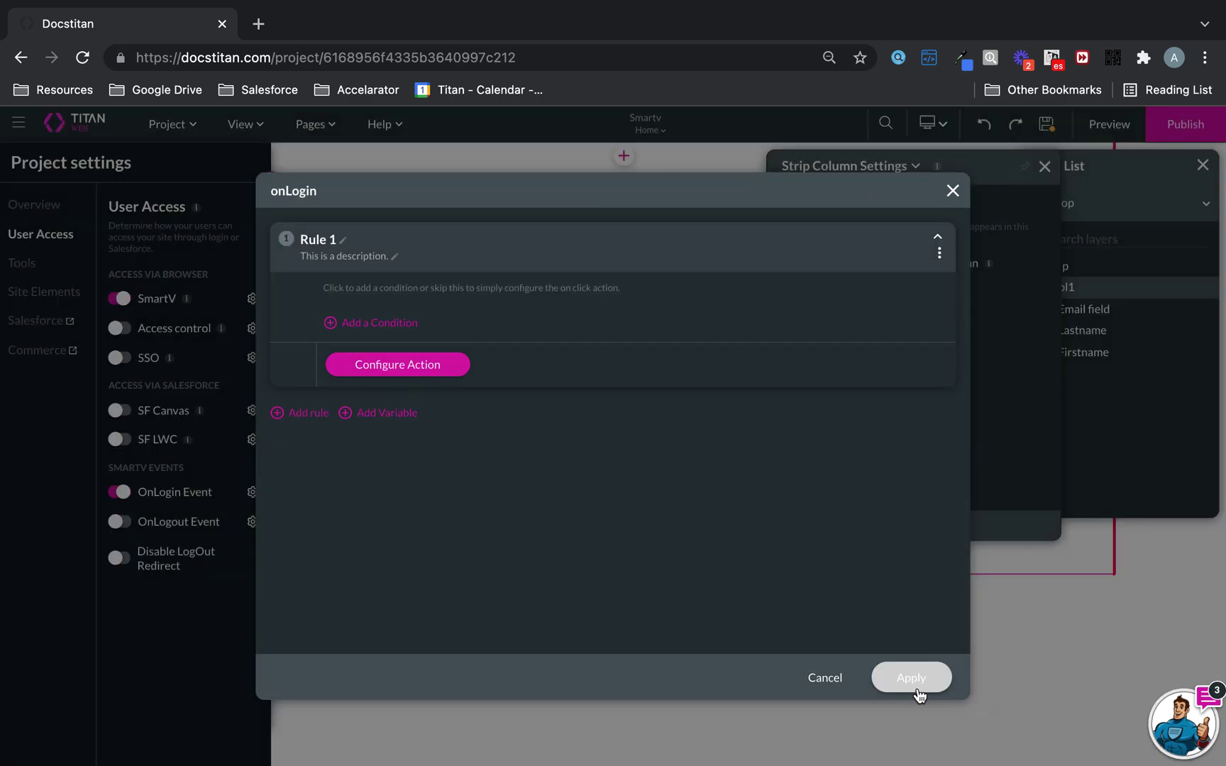
pyautogui.click(916, 684)
# Step: Save the project, preview it, and submit the test login email on the SmartV form
pyautogui.click(1049, 127)
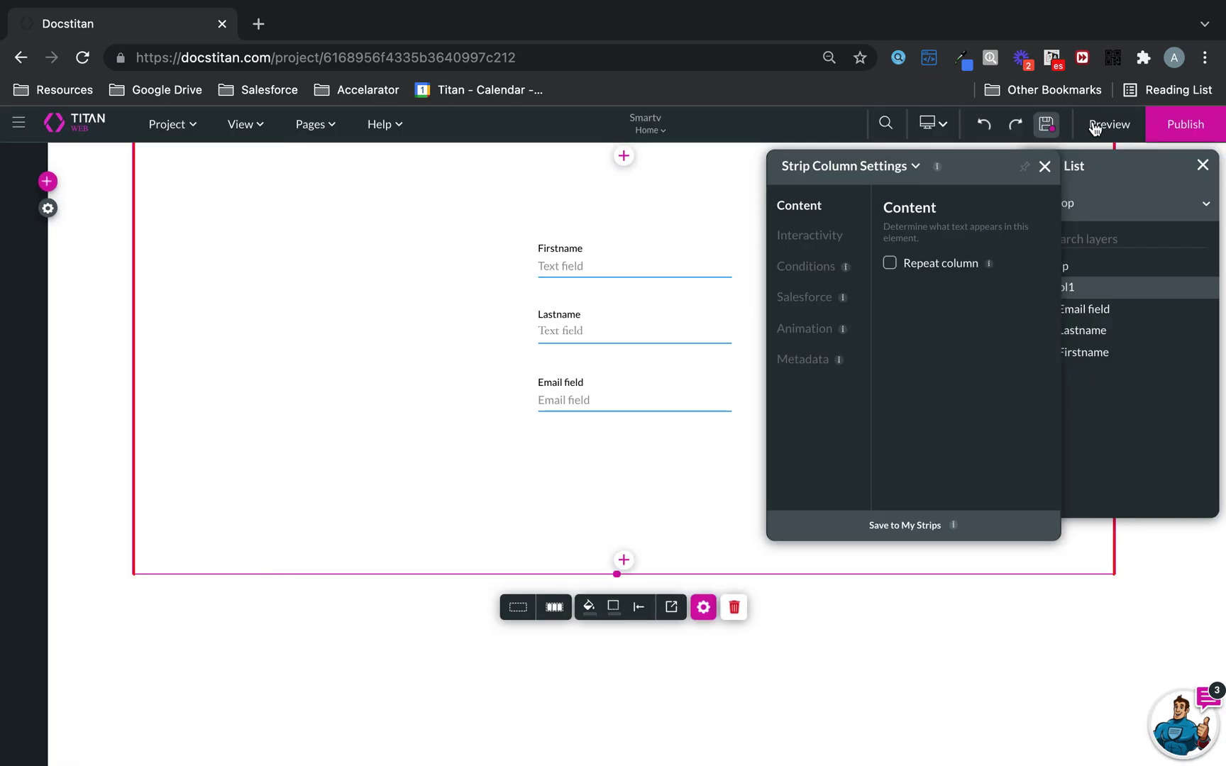
pyautogui.click(1096, 127)
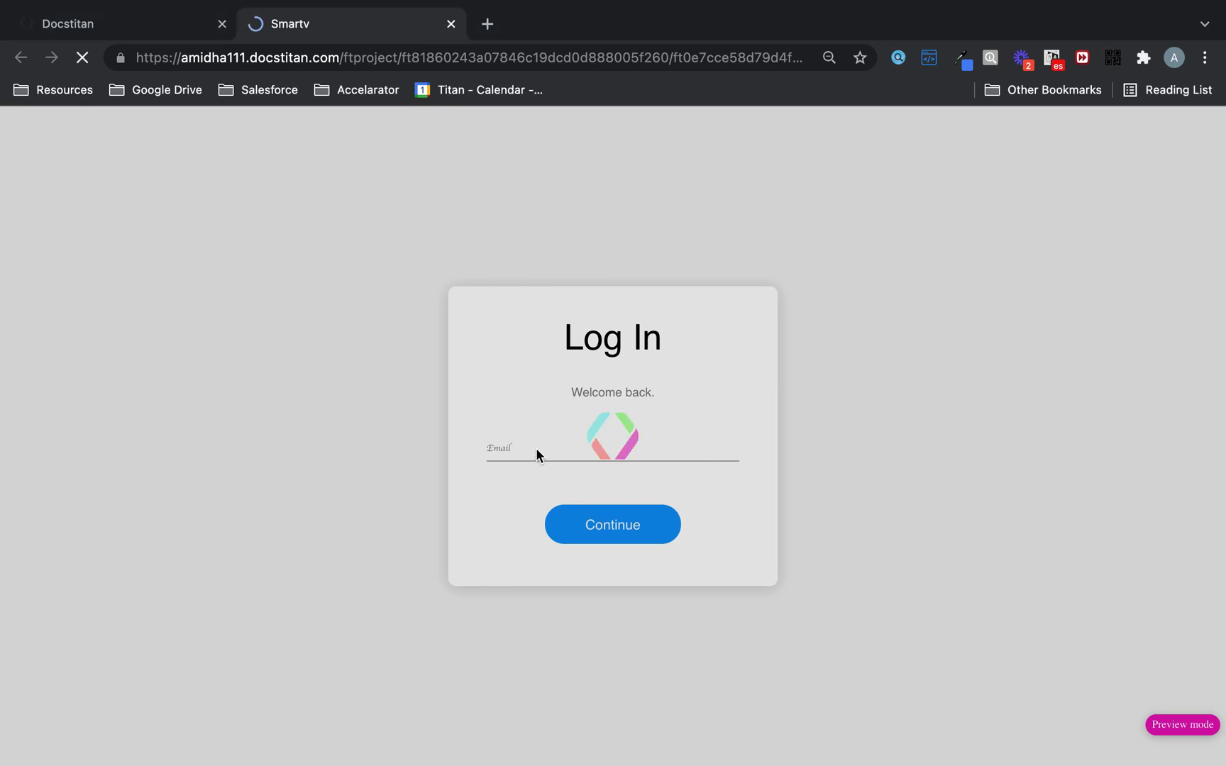
pyautogui.click(520, 452)
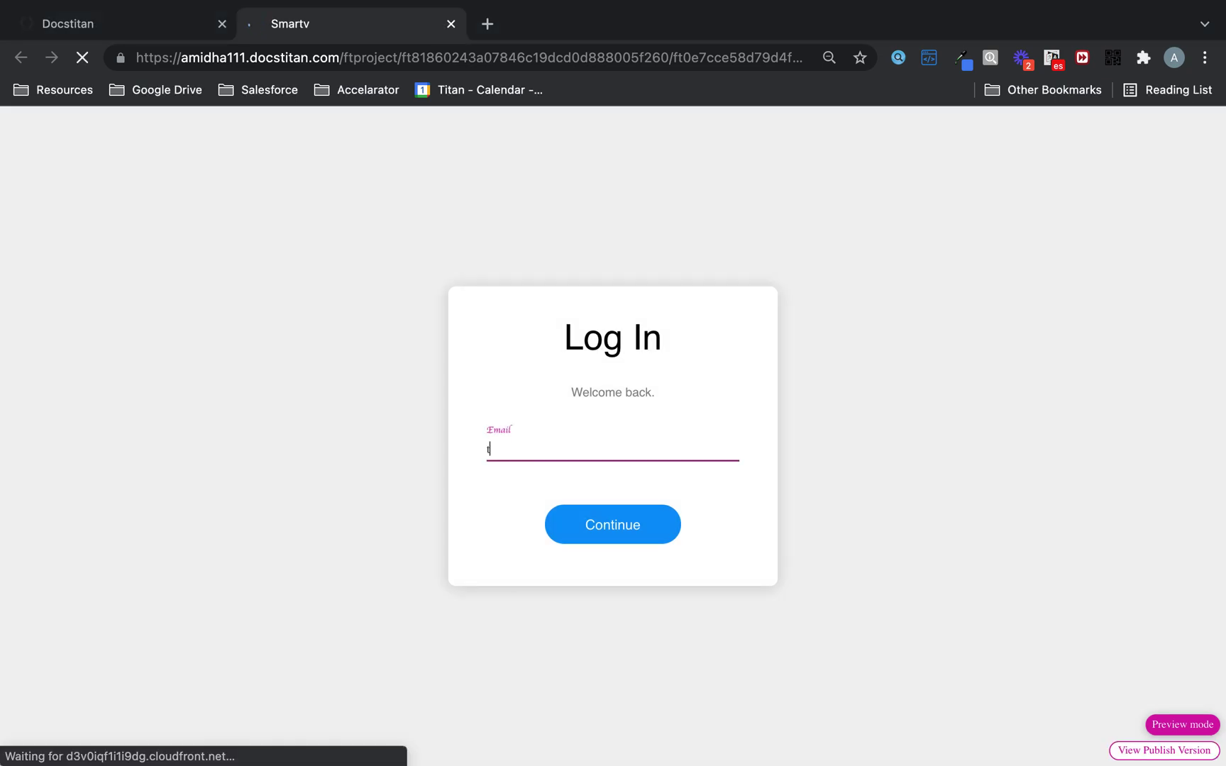
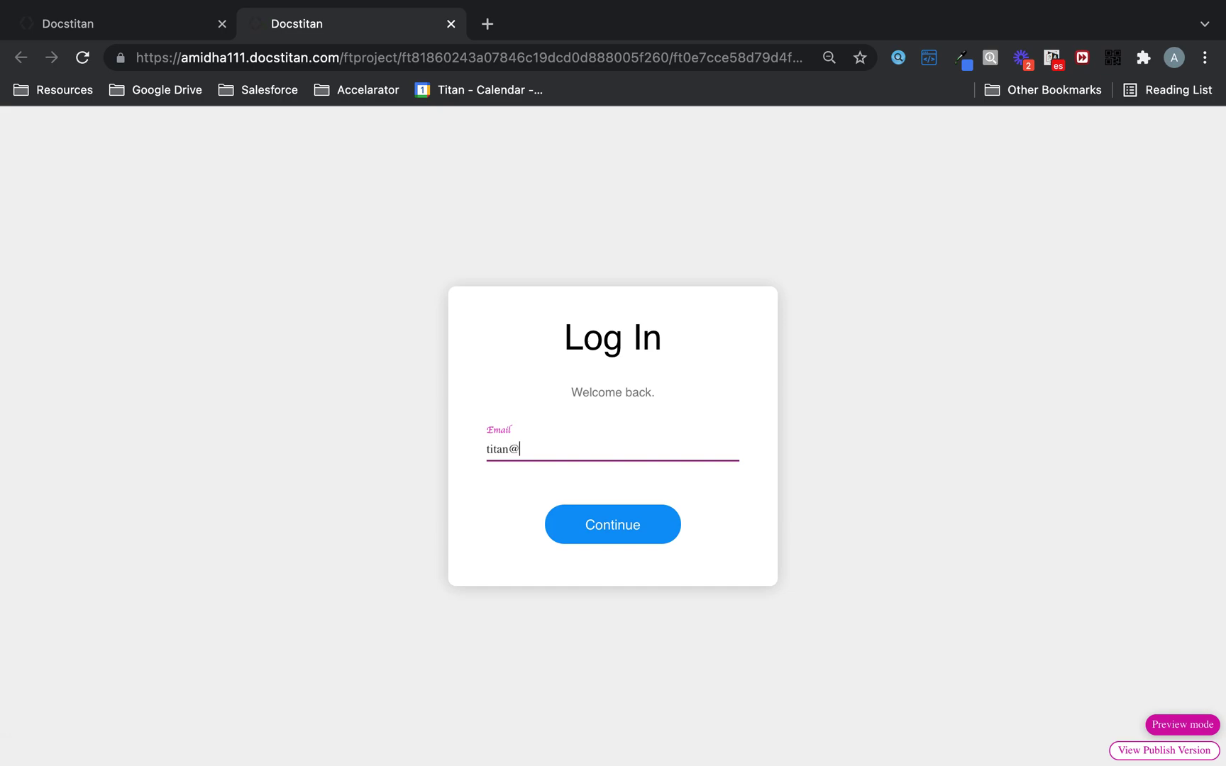
pyautogui.click(642, 521)
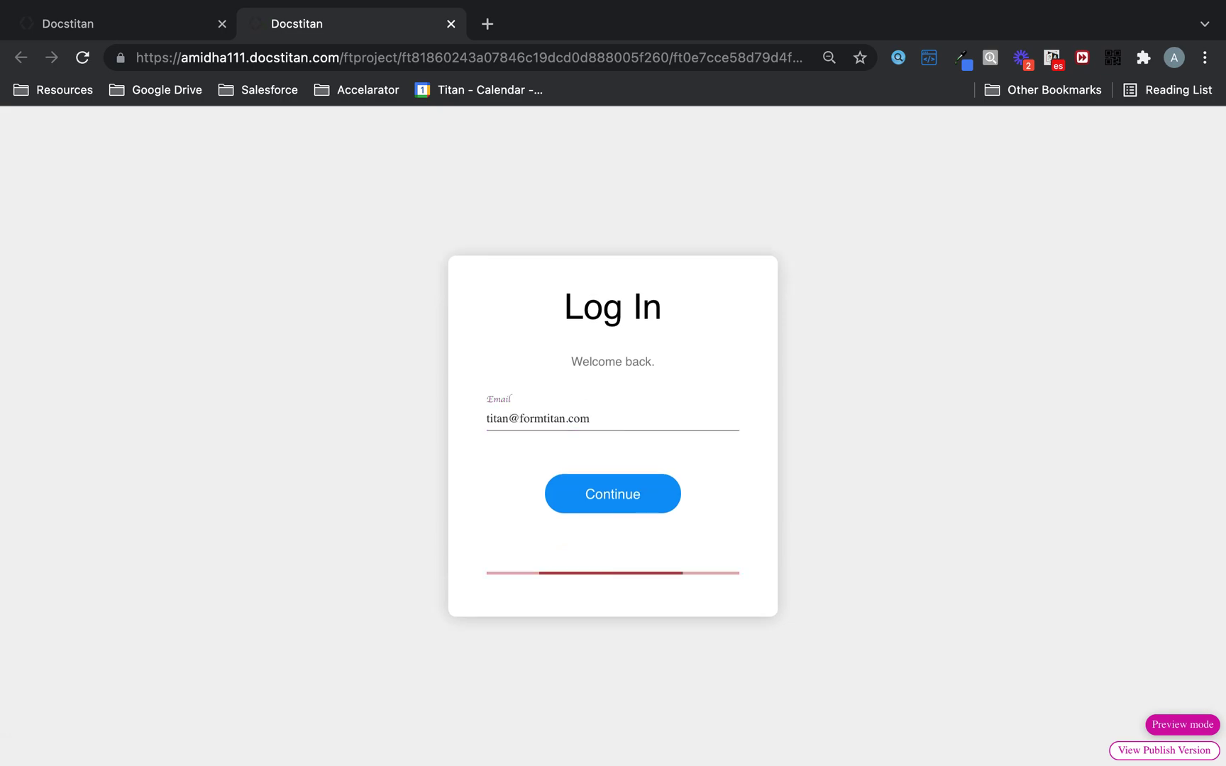
# Step: Enter the retrieved verification code and log in so the form fields prefill
pyautogui.press('super+Tab')
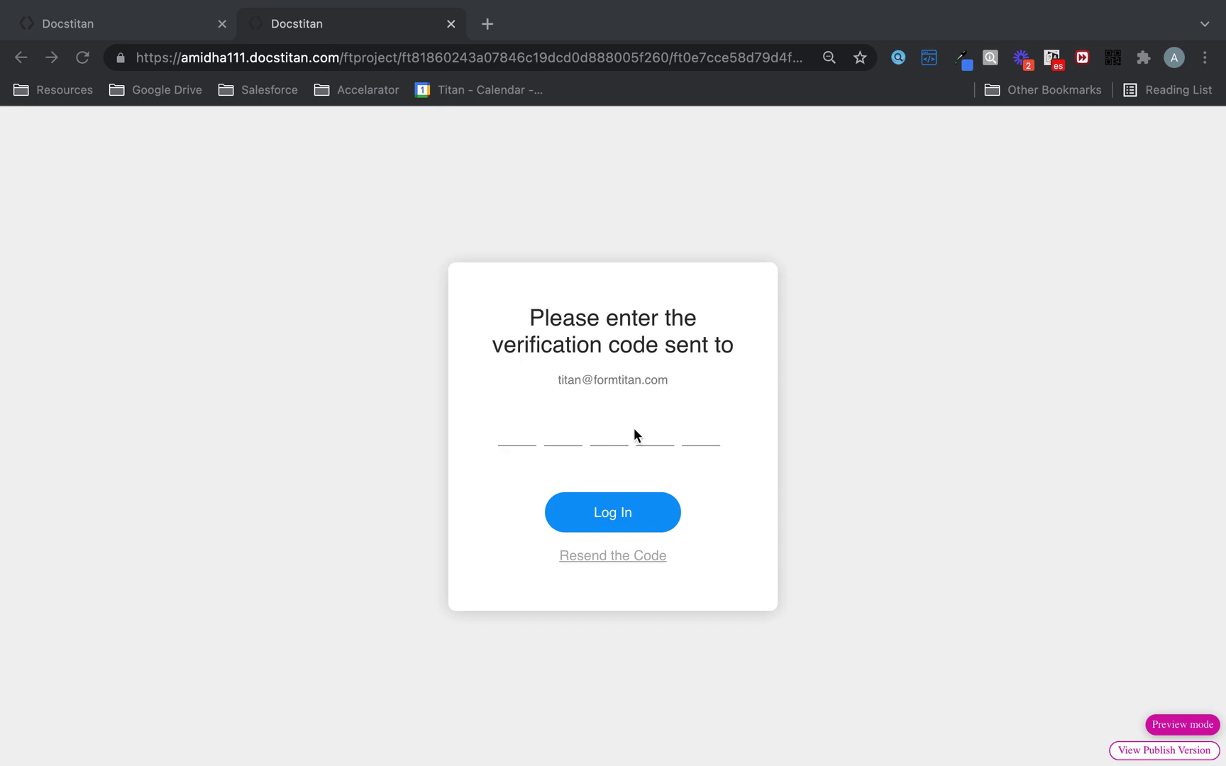
pyautogui.click(520, 446)
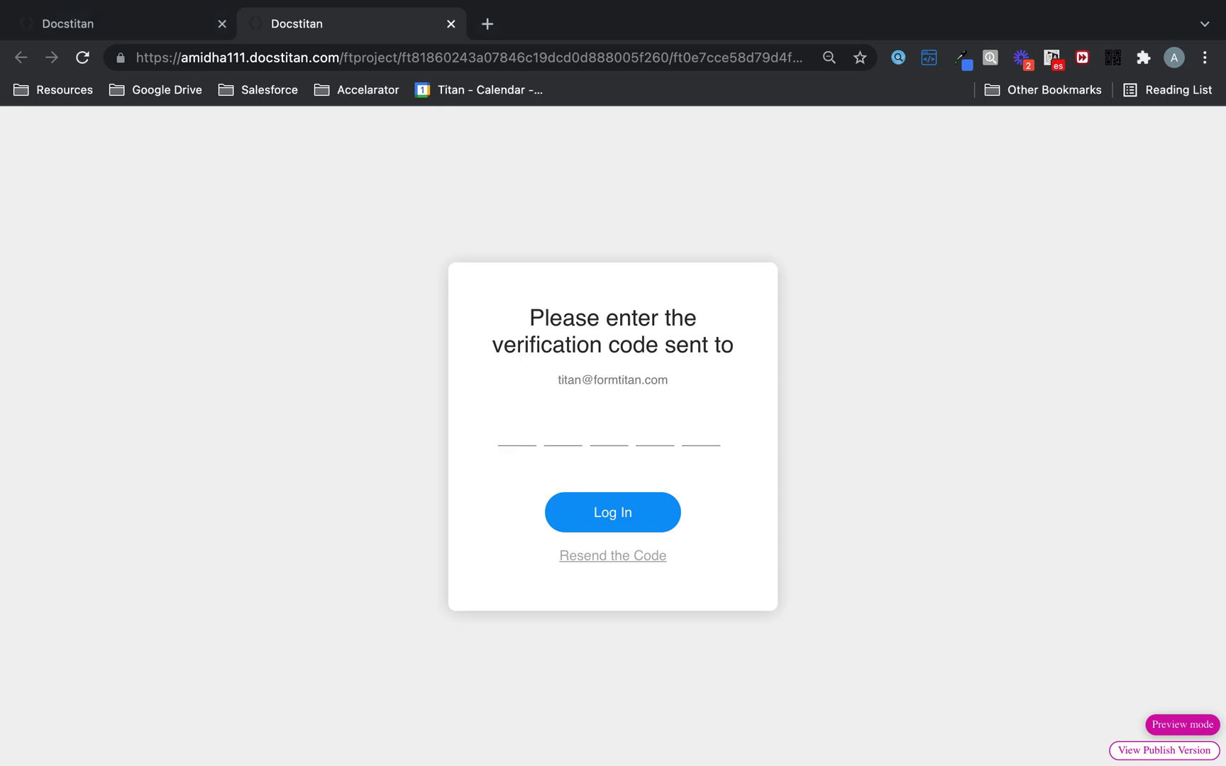
pyautogui.press('super+Tab')
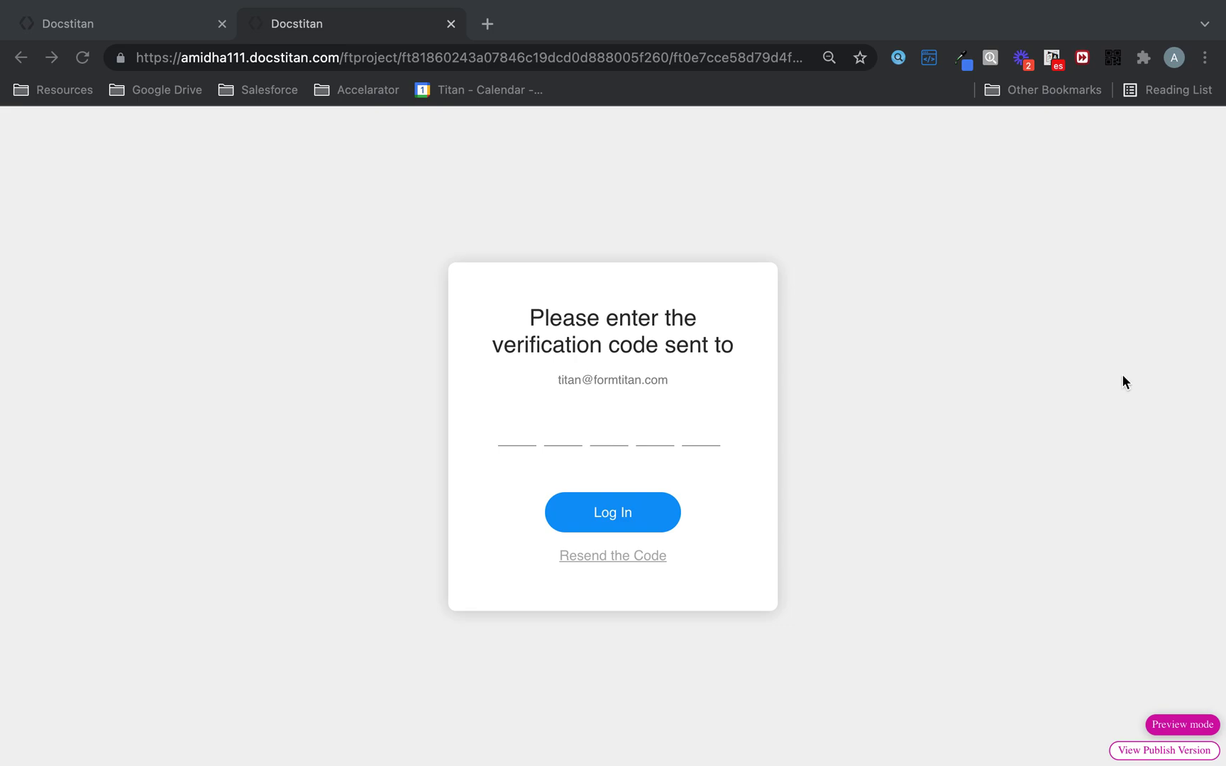
pyautogui.click(524, 439)
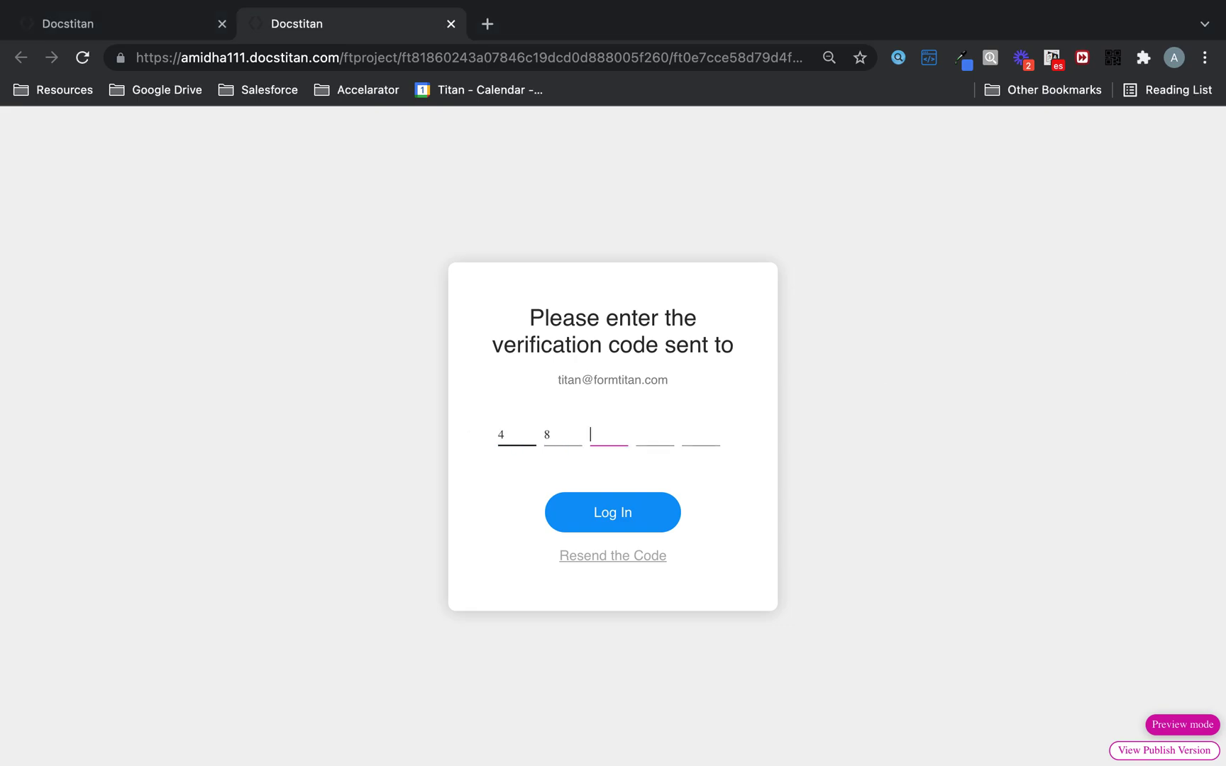
pyautogui.click(589, 509)
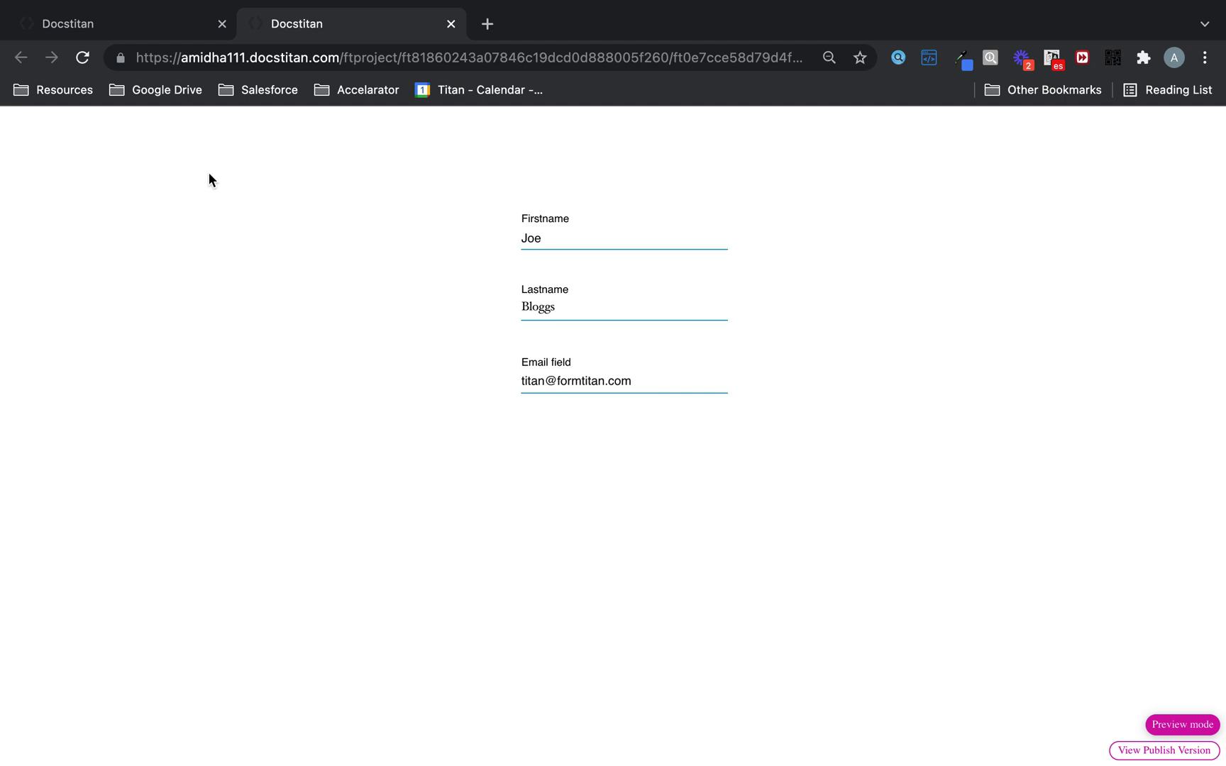
# Step: Back in the editor, add a button element above the Firstname field
pyautogui.click(88, 24)
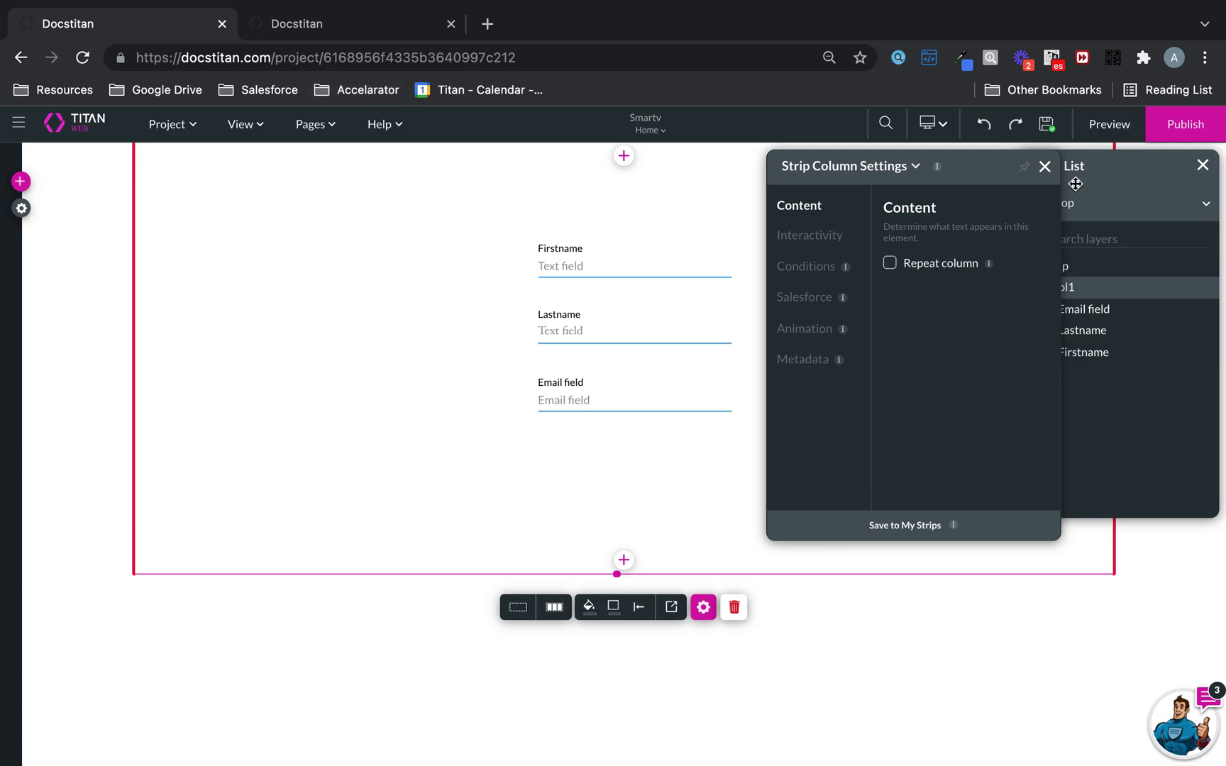
pyautogui.click(1045, 167)
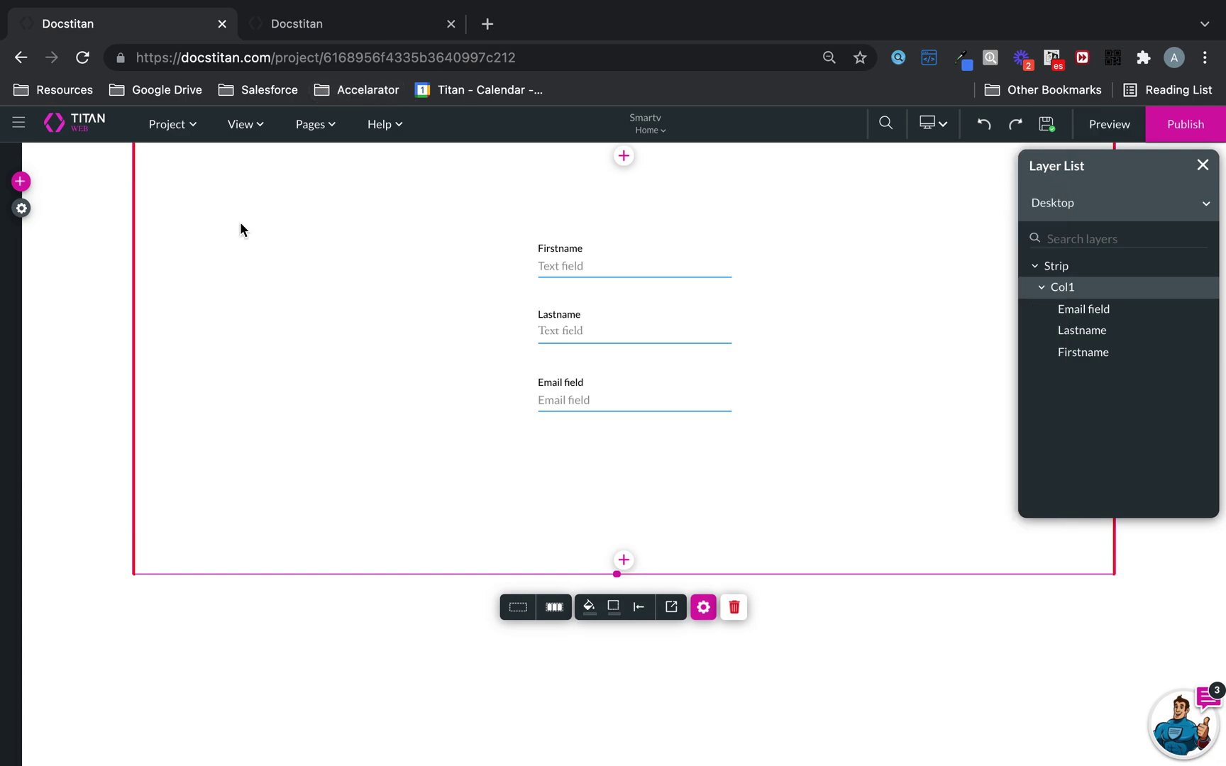
pyautogui.click(20, 182)
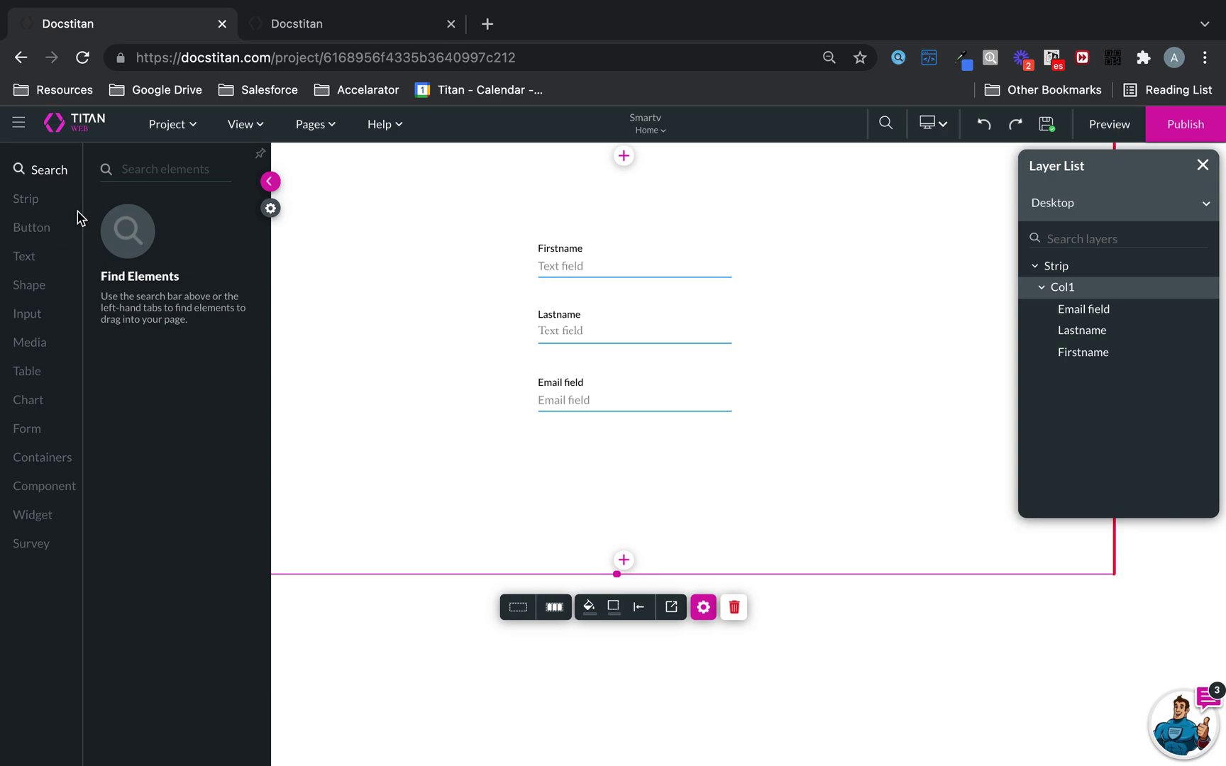
pyautogui.click(35, 229)
pyautogui.moveTo(165, 210); pyautogui.dragTo(301, 207)
# Step: Relabel the new button 'Logout' and bring up its On Click Action dialog
pyautogui.doubleClick(246, 197)
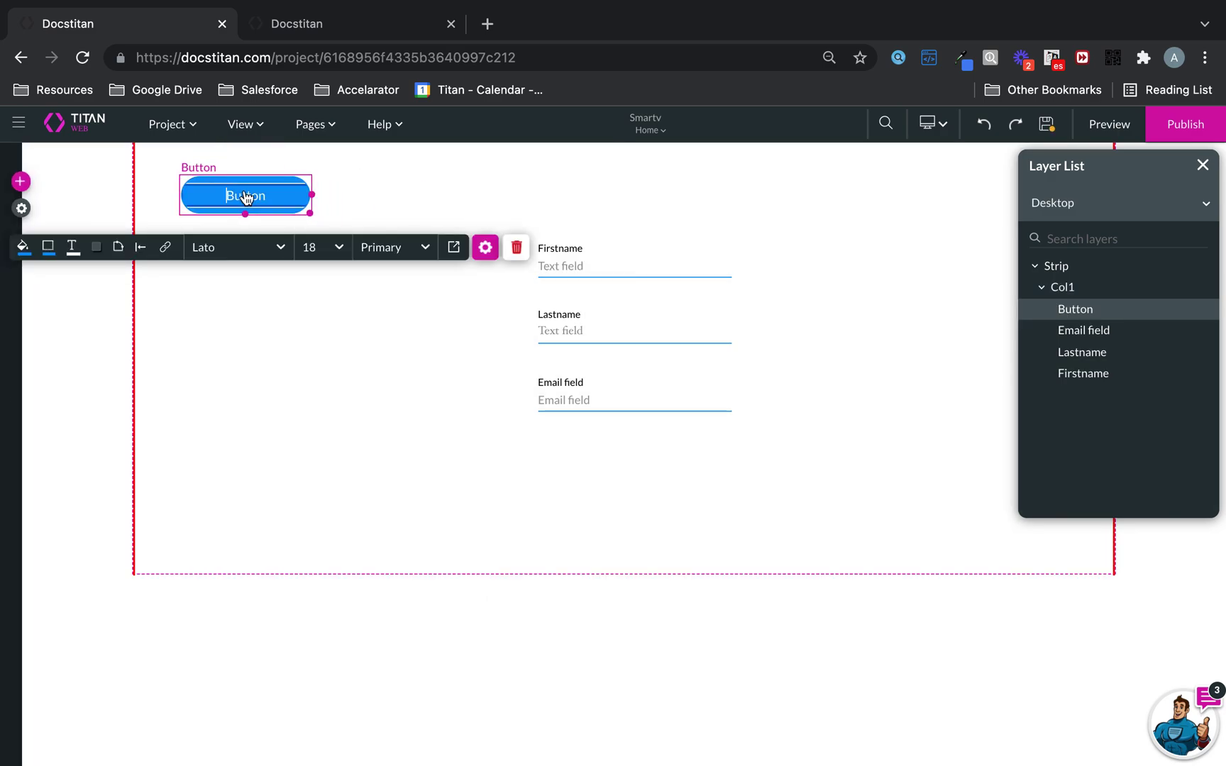
pyautogui.hotkey('ctrl', 'a')
pyautogui.press('BackSpace')
pyautogui.write('Logout')
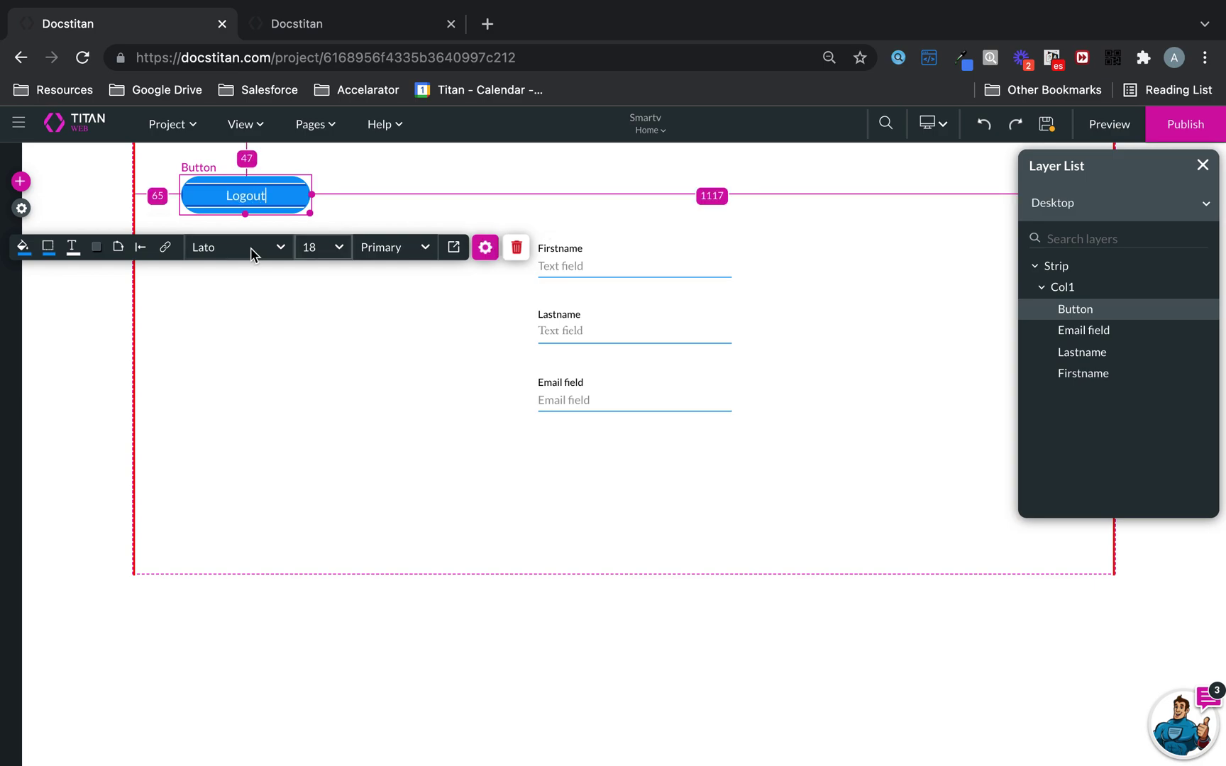
pyautogui.click(165, 247)
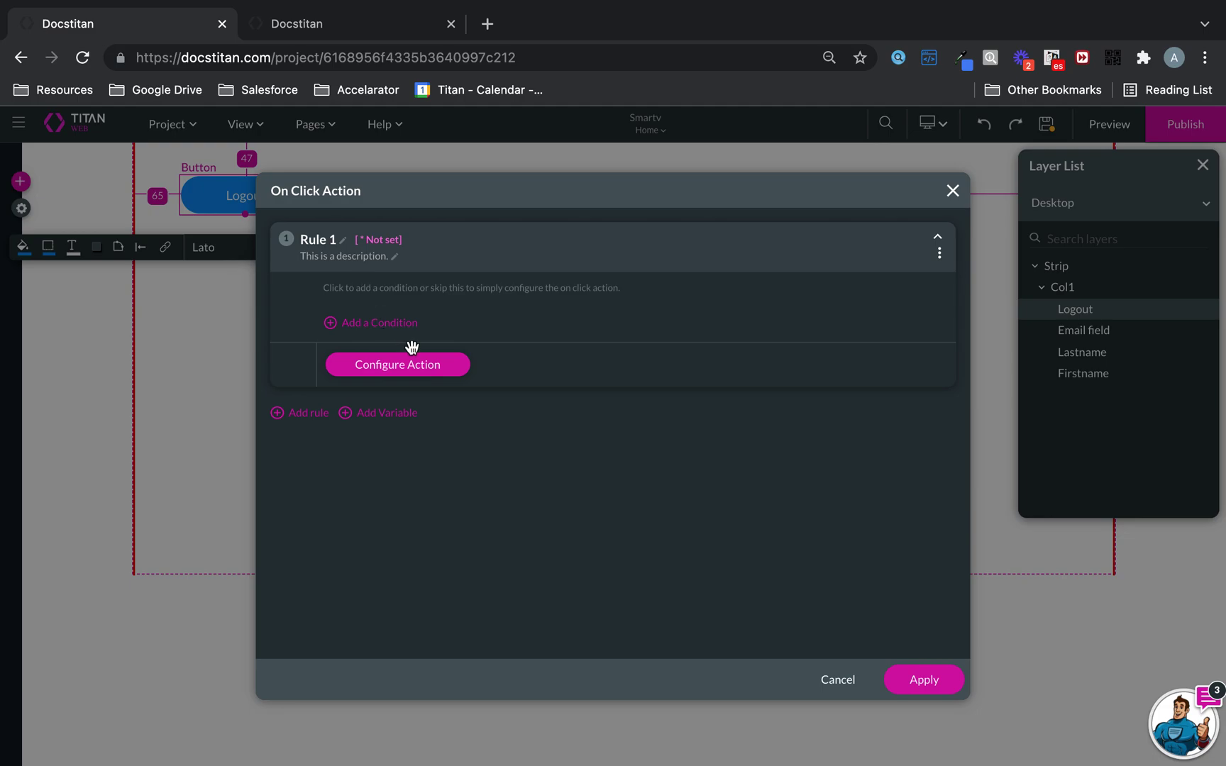
# Step: Set Rule 1's action to User Access with SmartV Logout and apply every dialog
pyautogui.click(409, 367)
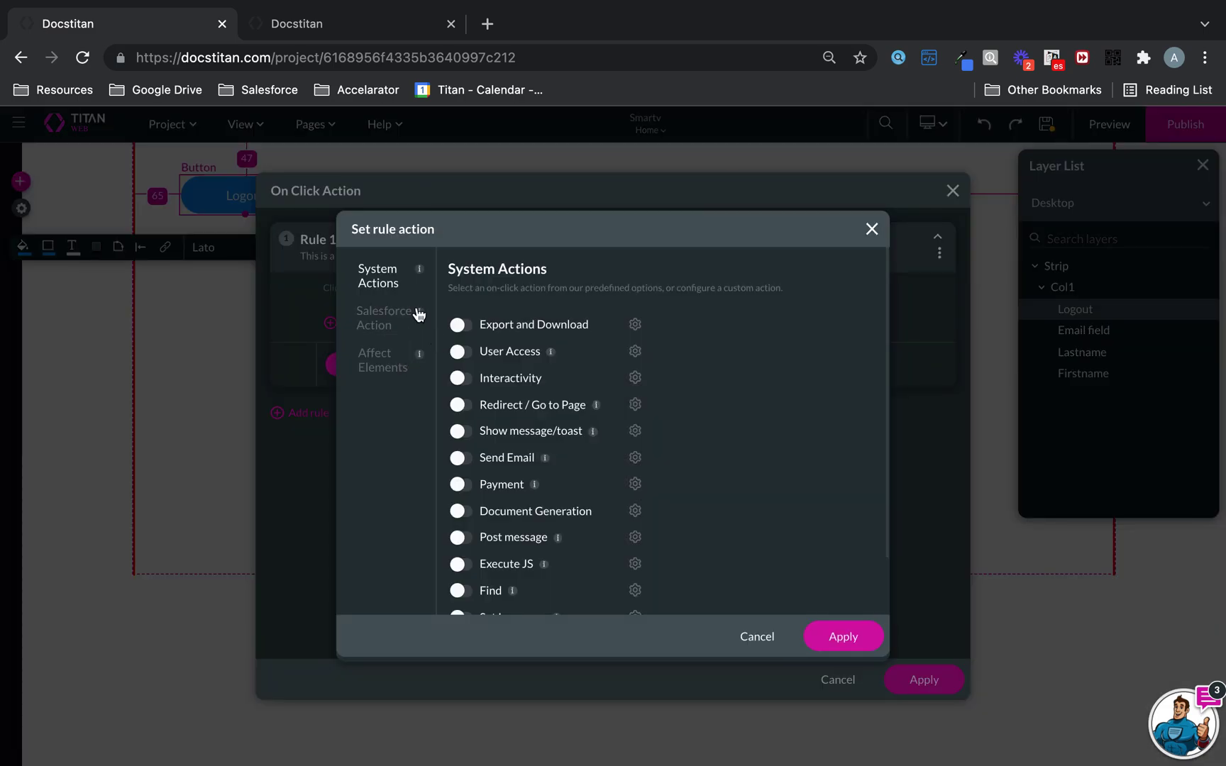
pyautogui.scroll(-2, 520, 438)
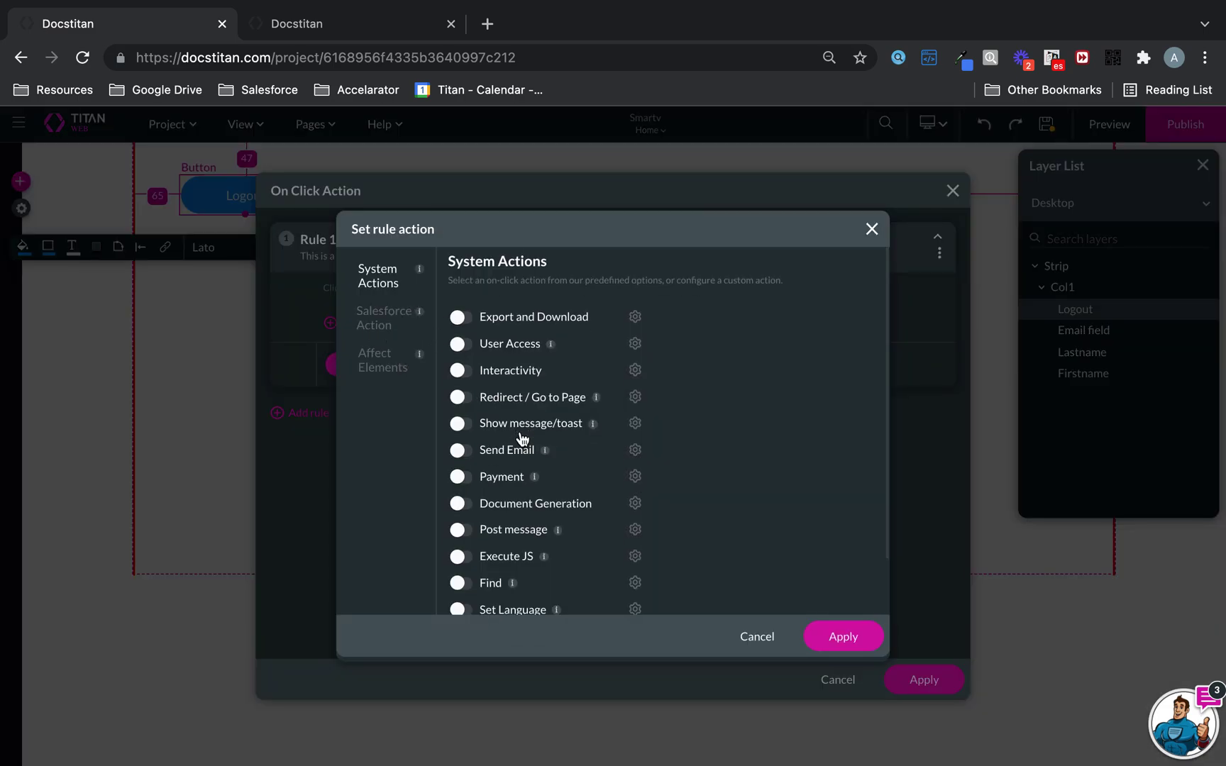
pyautogui.scroll(1, 522, 438)
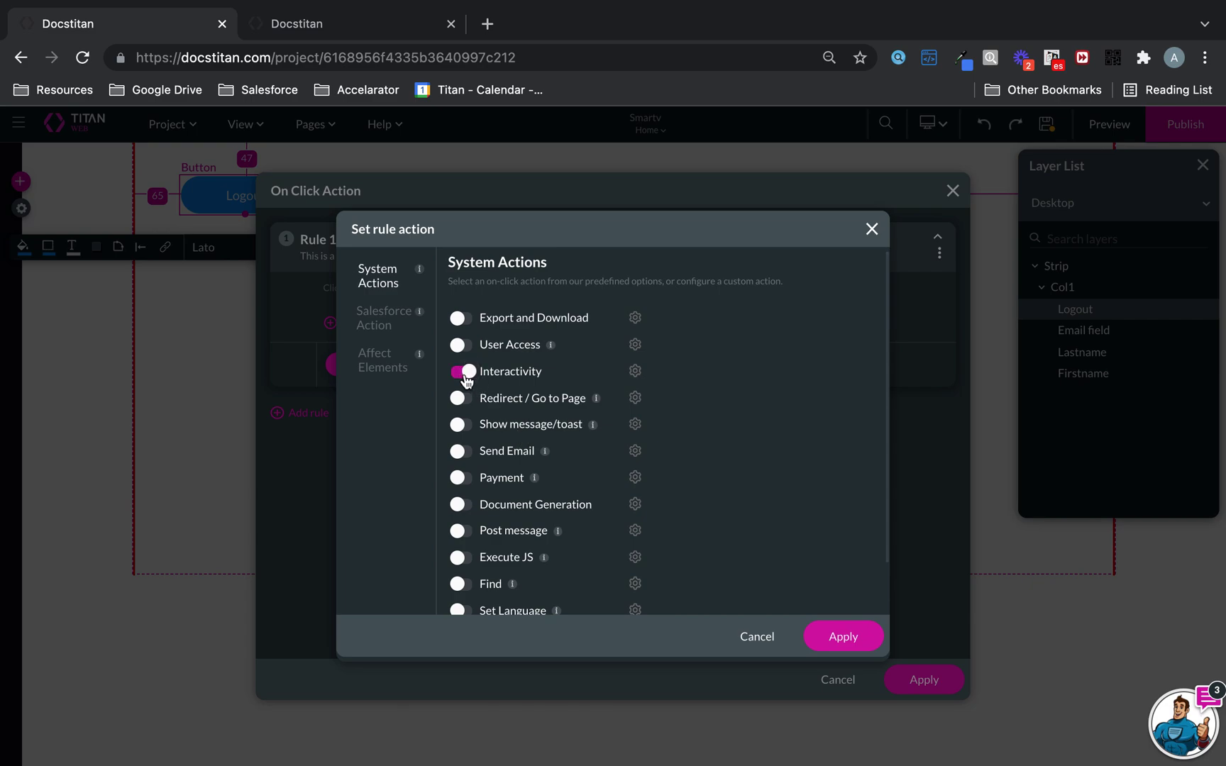
pyautogui.scroll(-2, 537, 456)
pyautogui.scroll(1, 537, 457)
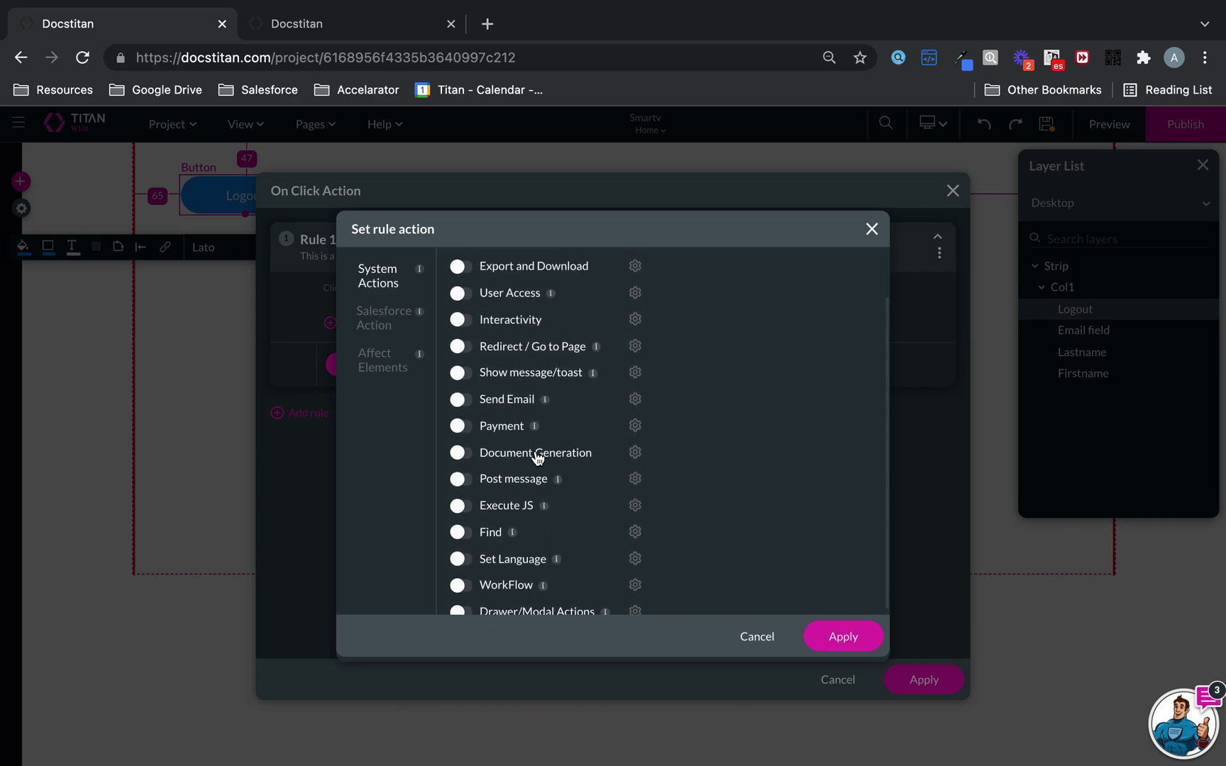
pyautogui.click(458, 316)
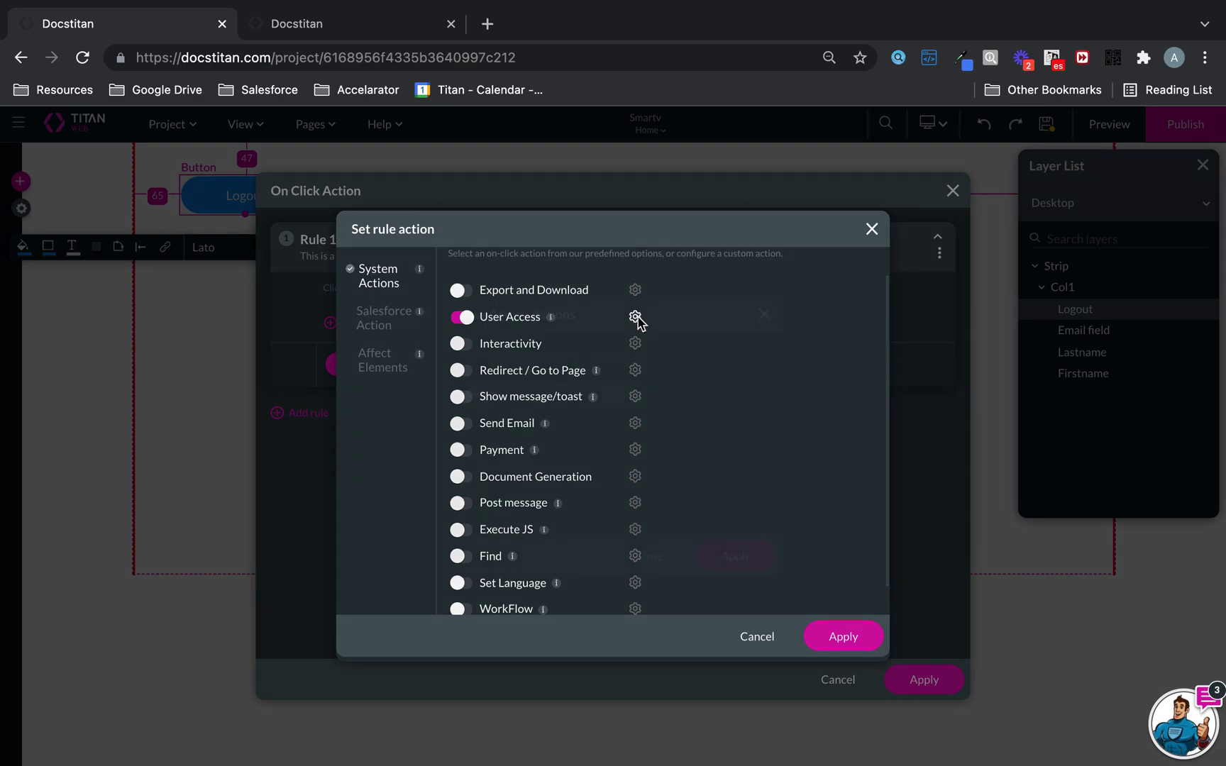
pyautogui.click(635, 316)
pyautogui.click(526, 397)
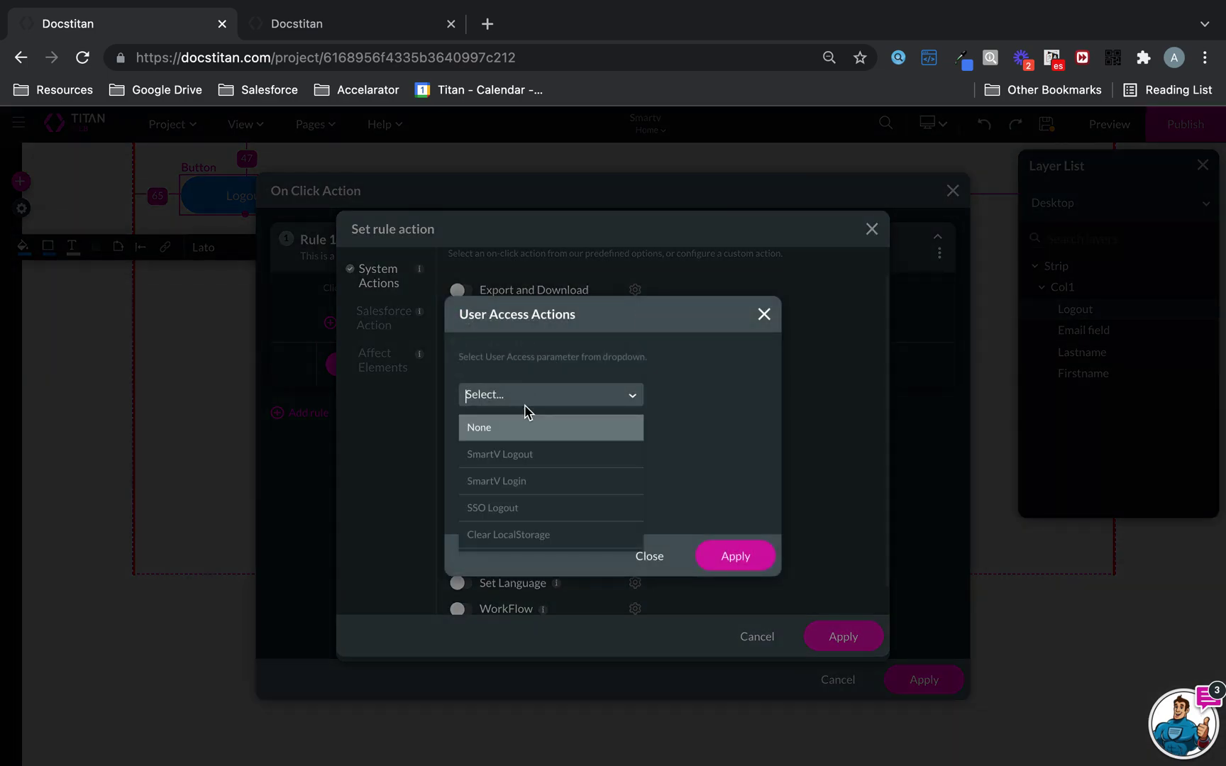
pyautogui.click(529, 454)
pyautogui.click(735, 561)
pyautogui.click(845, 638)
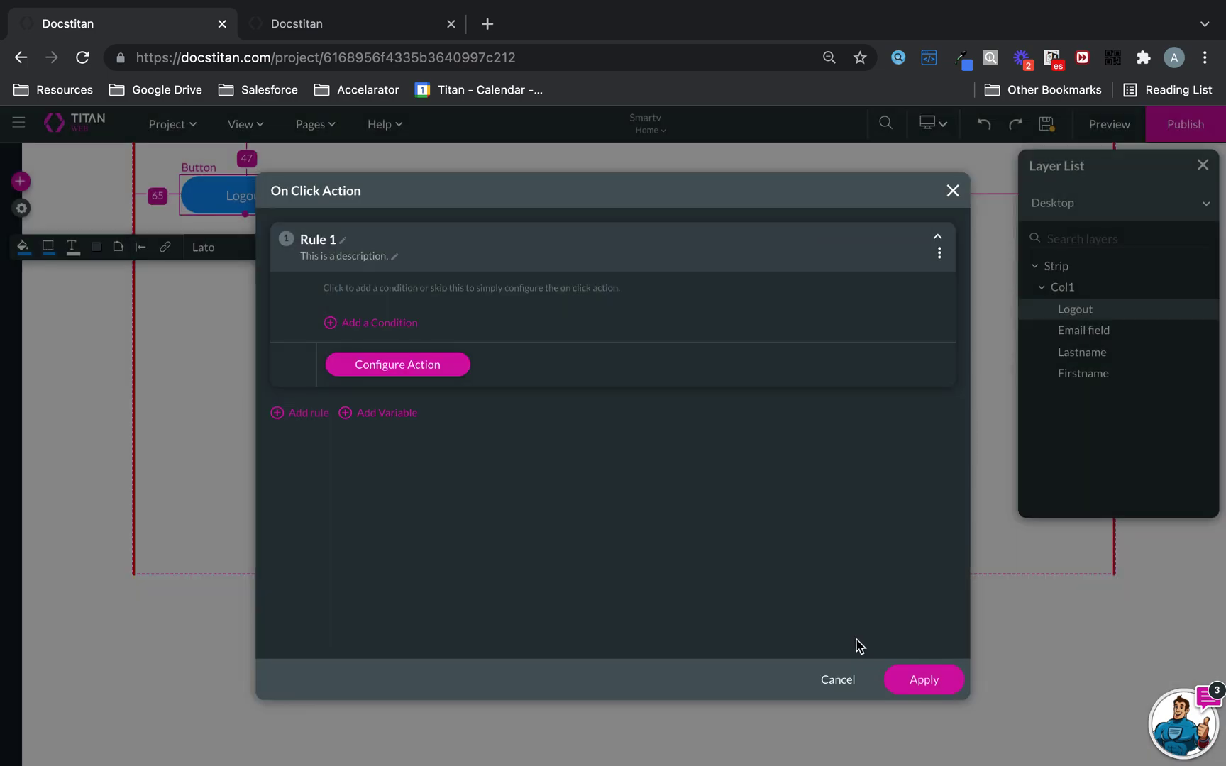
pyautogui.click(924, 680)
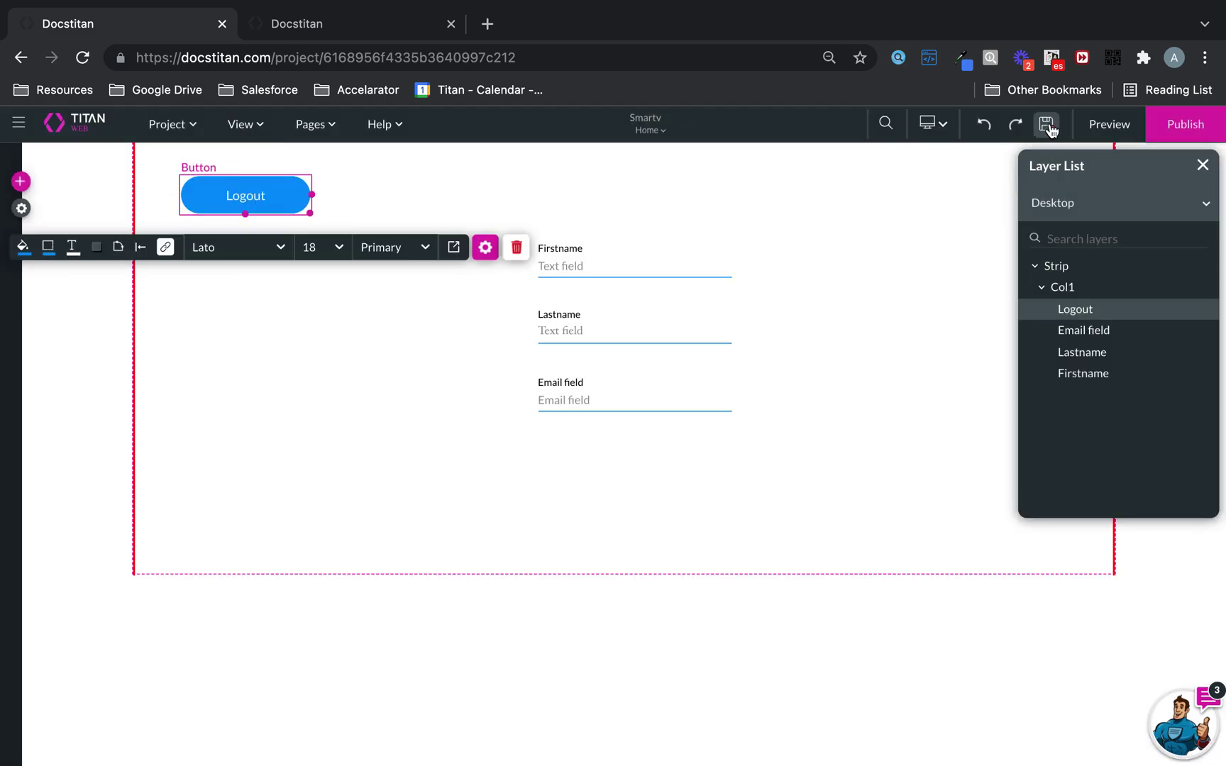
# Step: In the page preview, click Logout, then re-submit the test email on the login form
pyautogui.click(1107, 126)
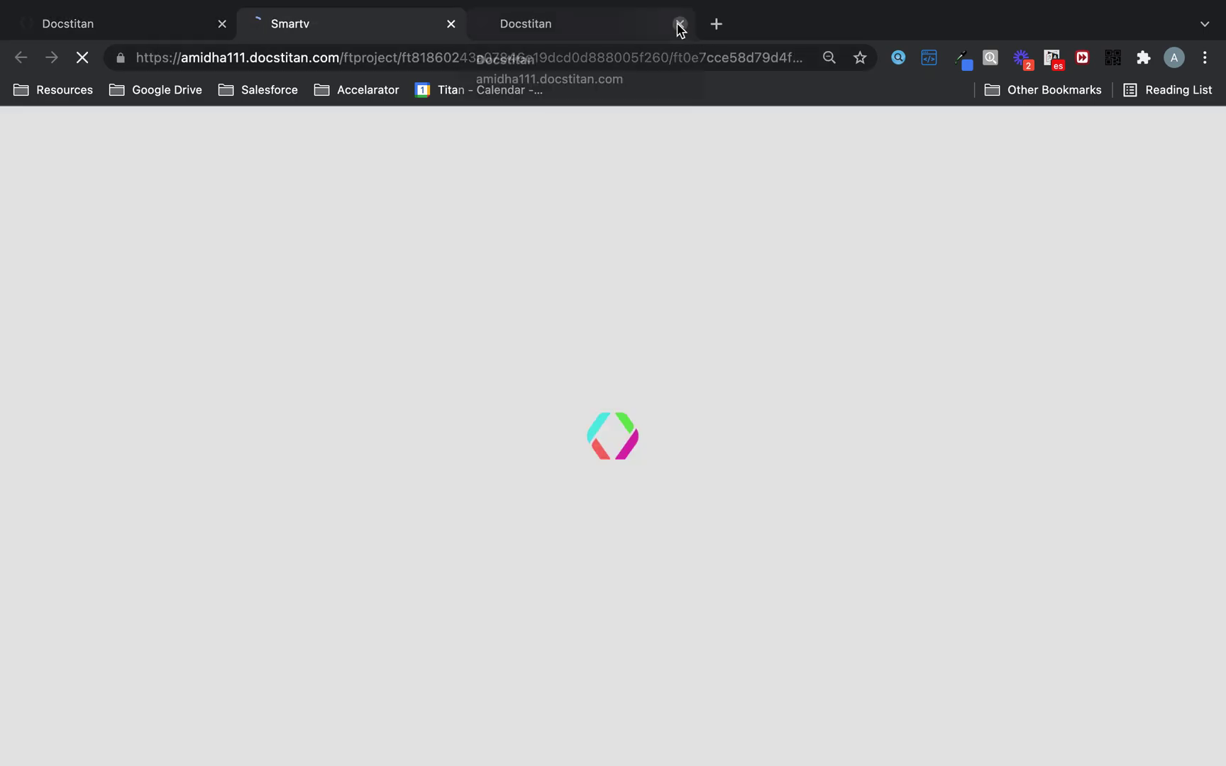
pyautogui.click(680, 25)
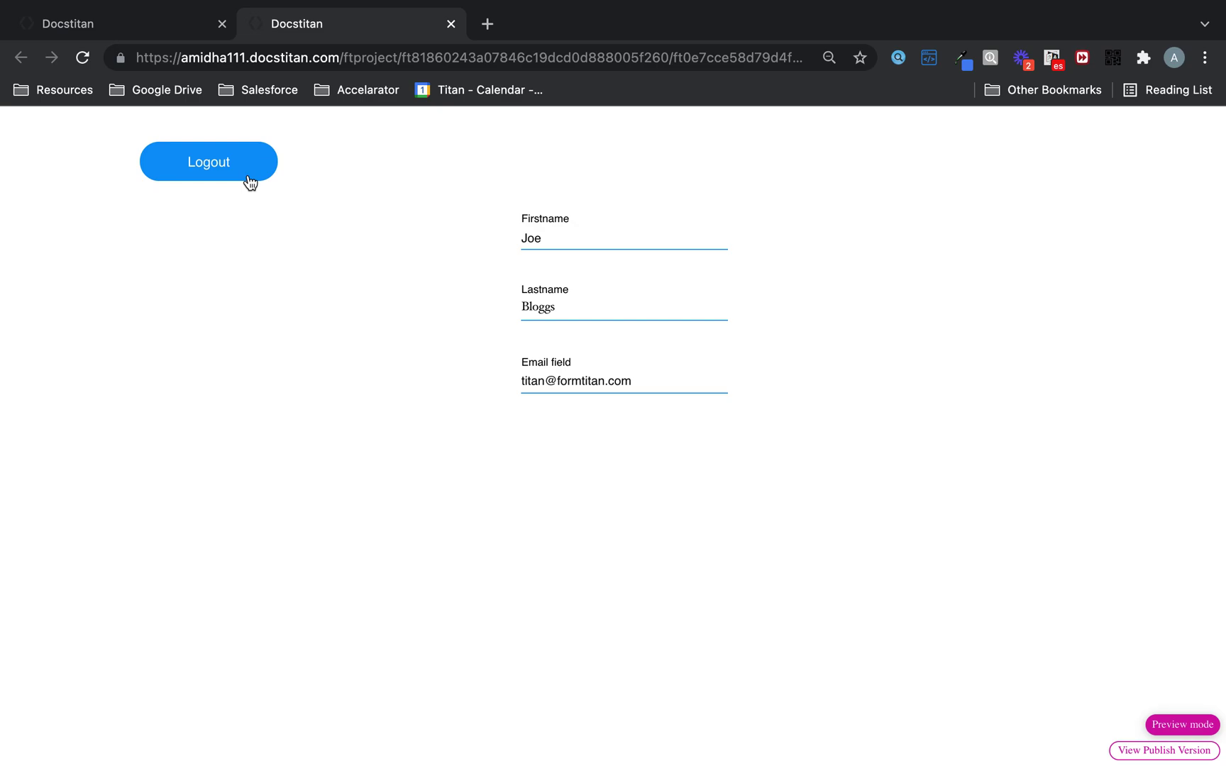
pyautogui.click(248, 178)
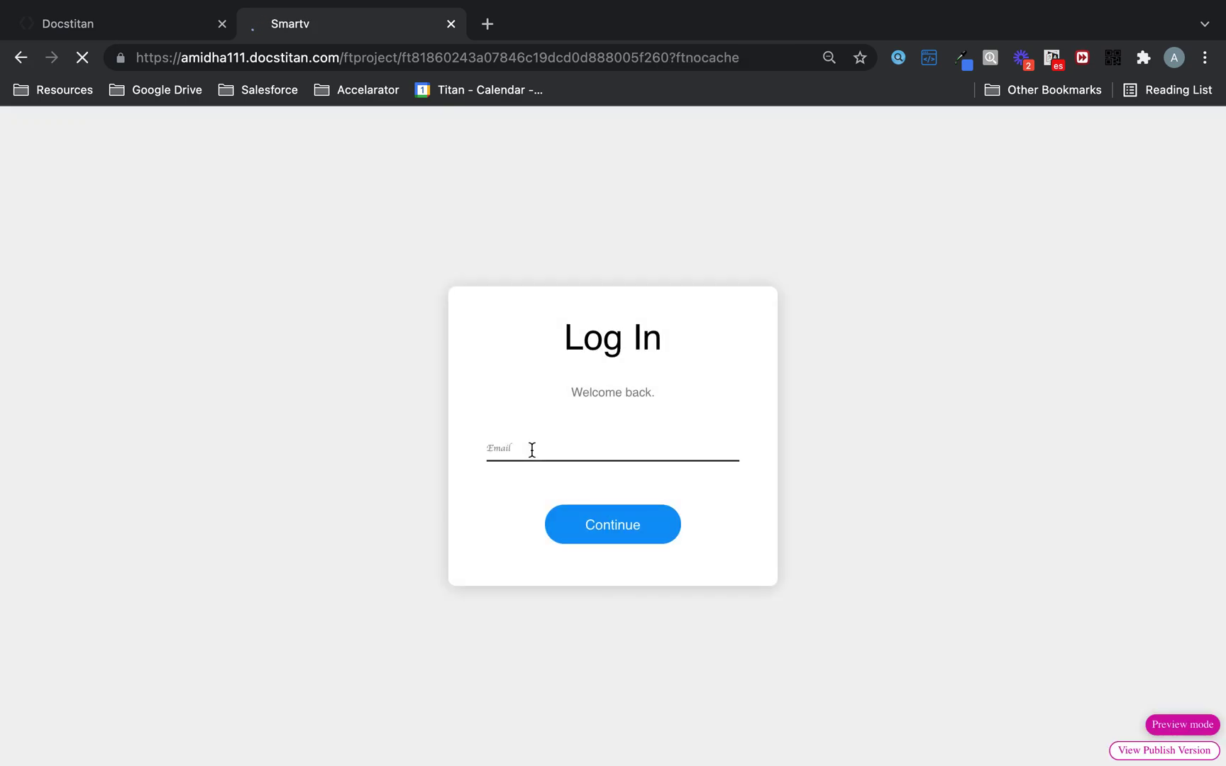
pyautogui.click(531, 450)
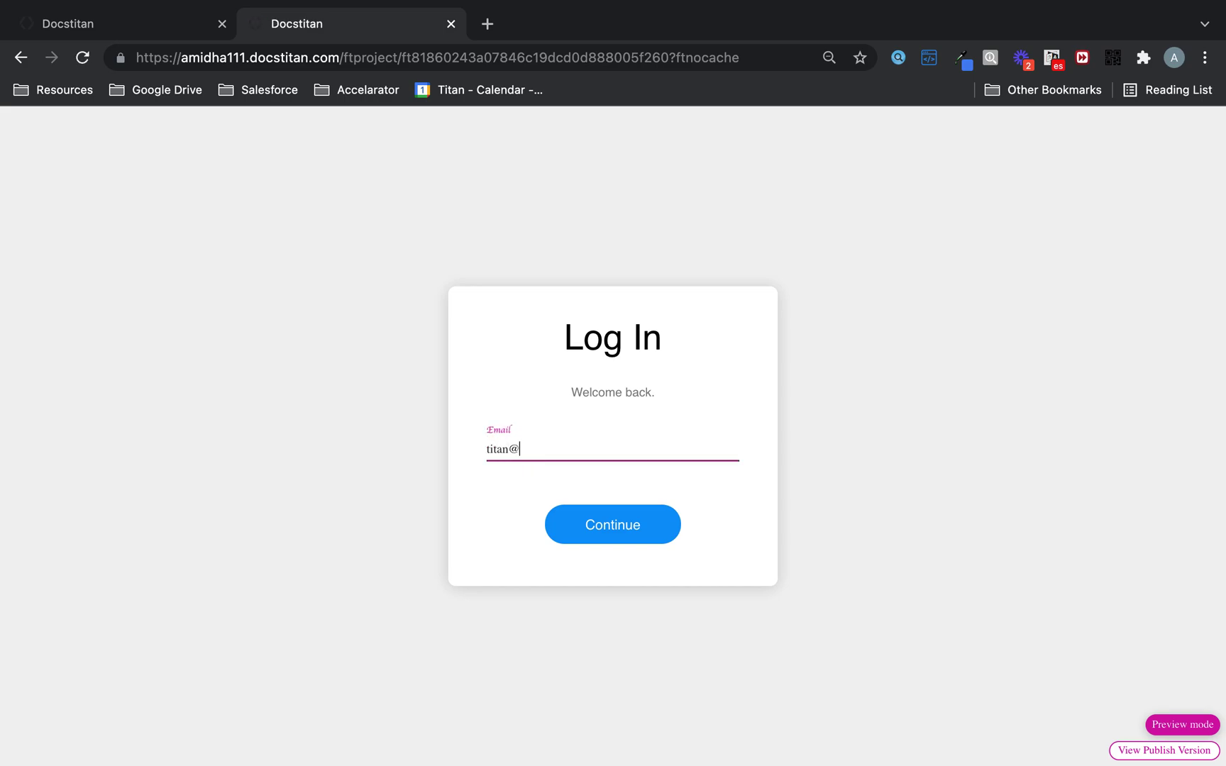
pyautogui.click(671, 533)
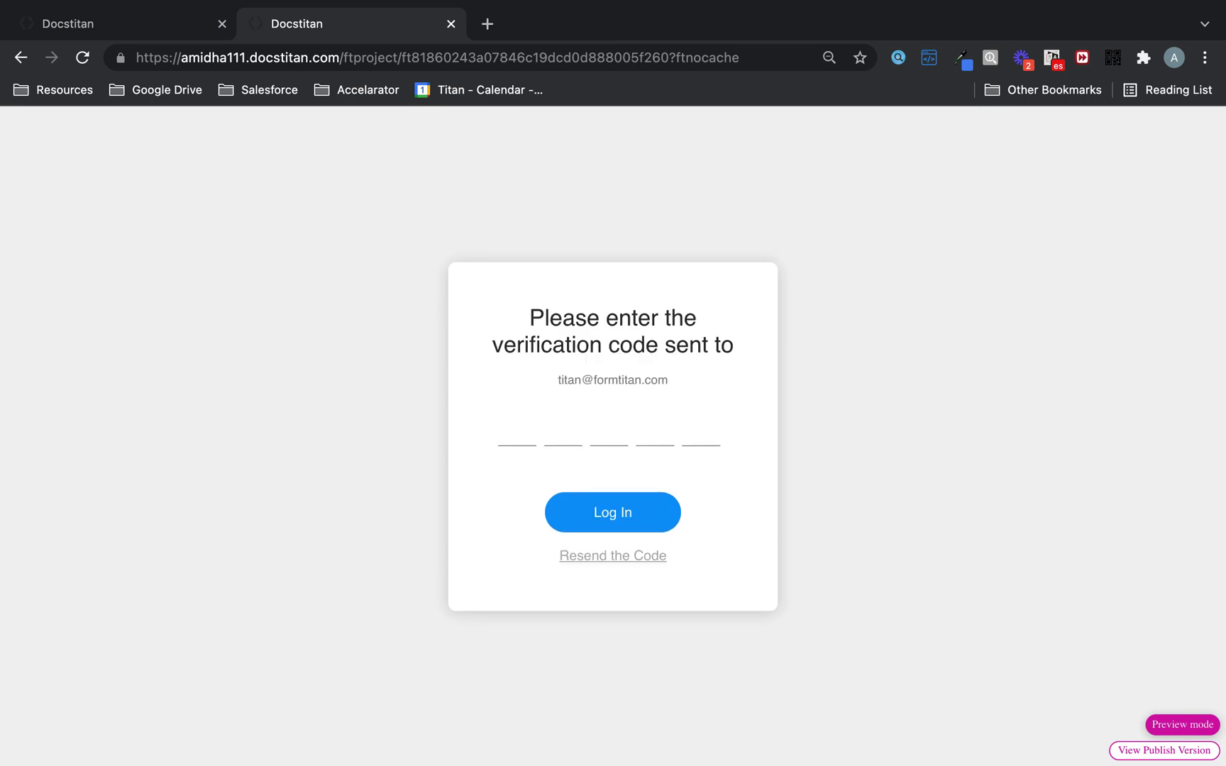
# Step: Enter the new verification code, log in to see Firstname, Lastname and Email prefilled, then return to the editor
pyautogui.press('super+Tab')
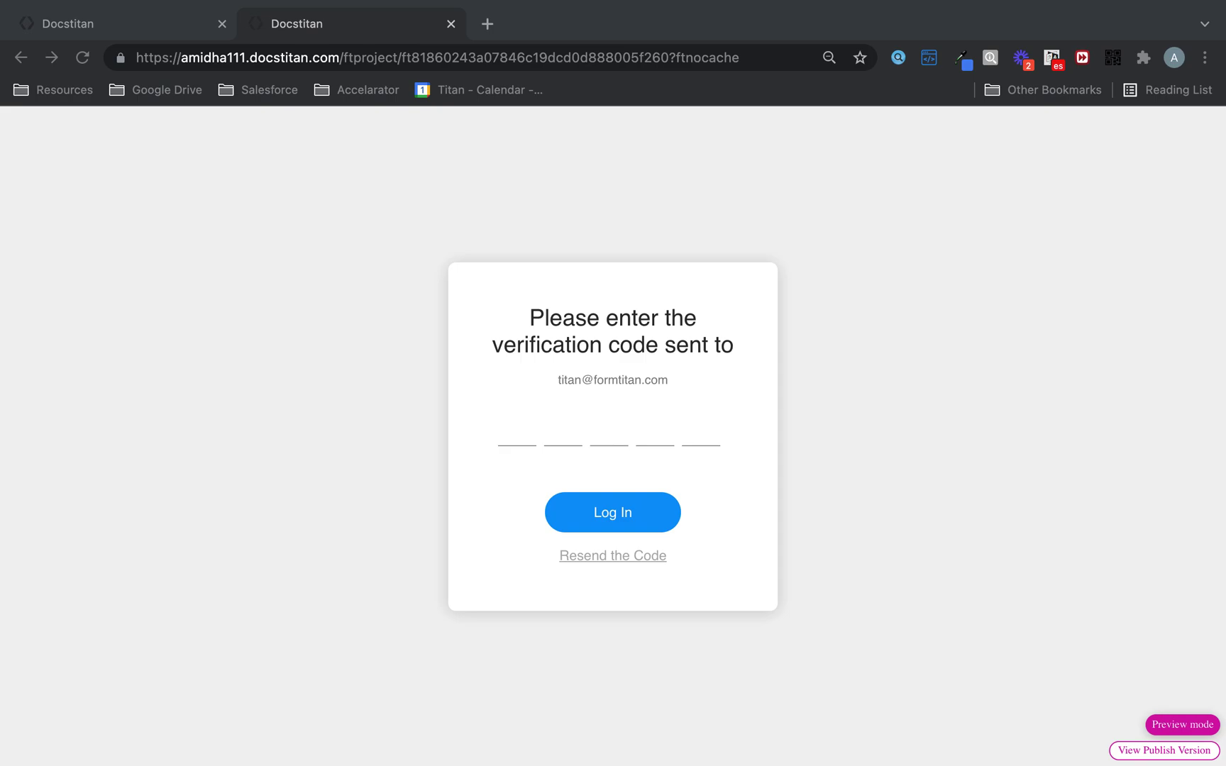
pyautogui.click(526, 439)
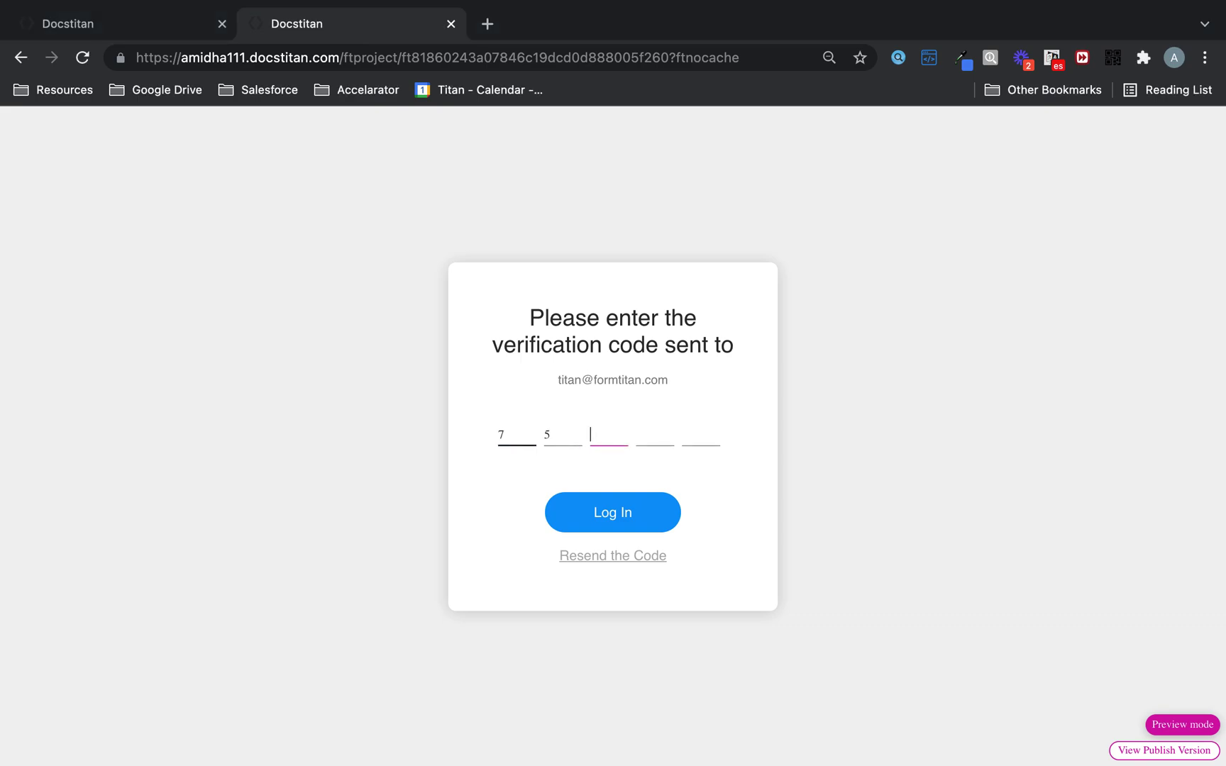
pyautogui.moveTo(380, 389)
pyautogui.mouseDown()
pyautogui.moveTo(1, 47)
pyautogui.moveTo(2, 20)
pyautogui.mouseUp()
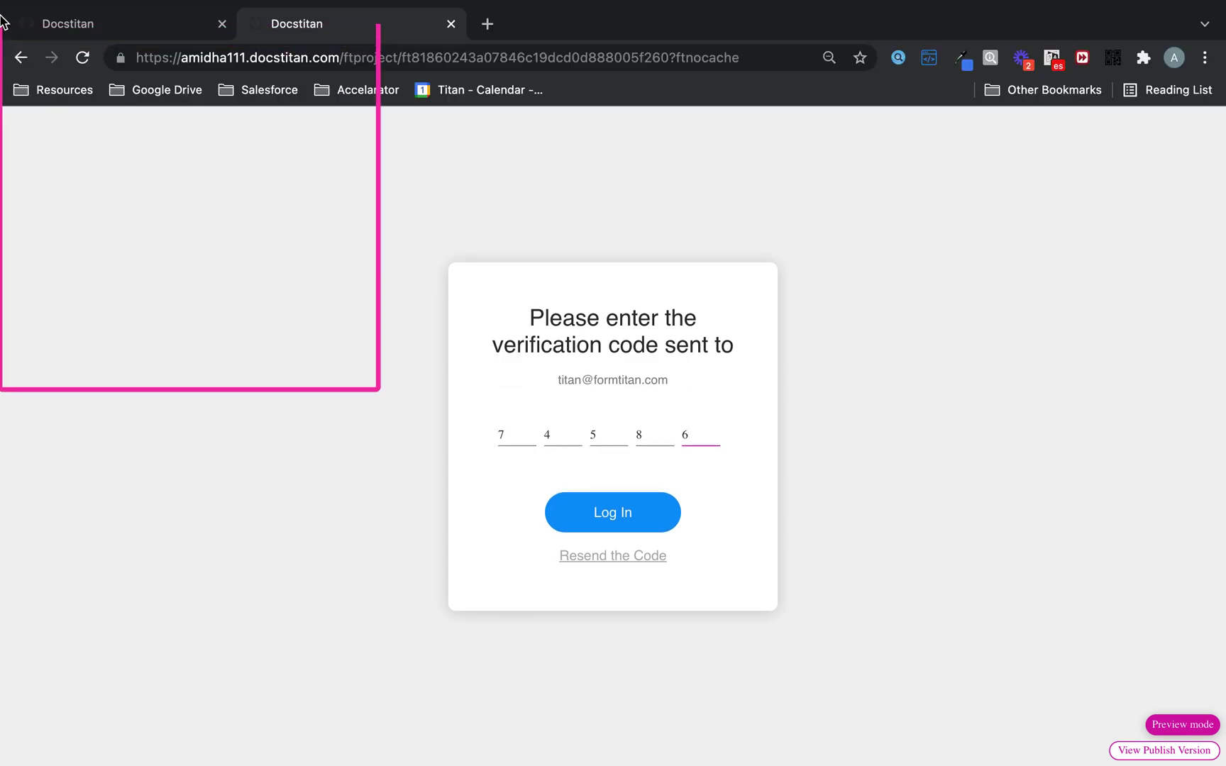
pyautogui.click(636, 509)
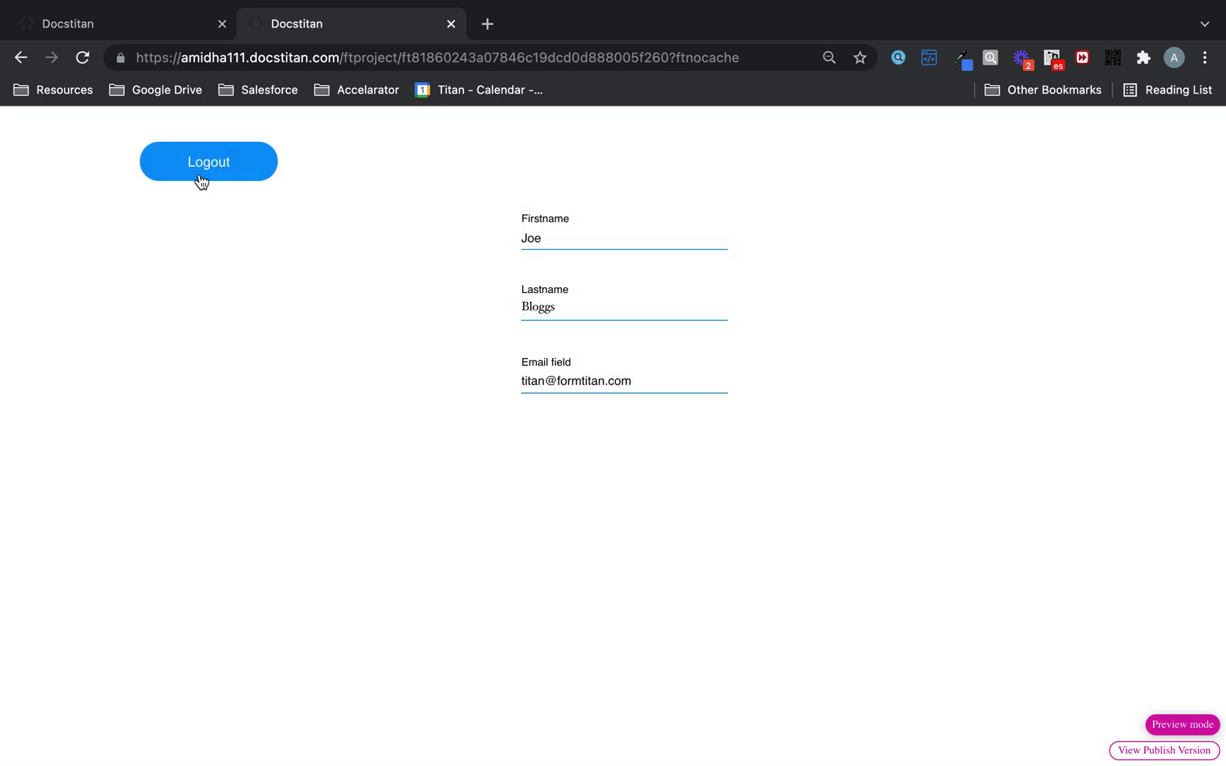
pyautogui.click(148, 25)
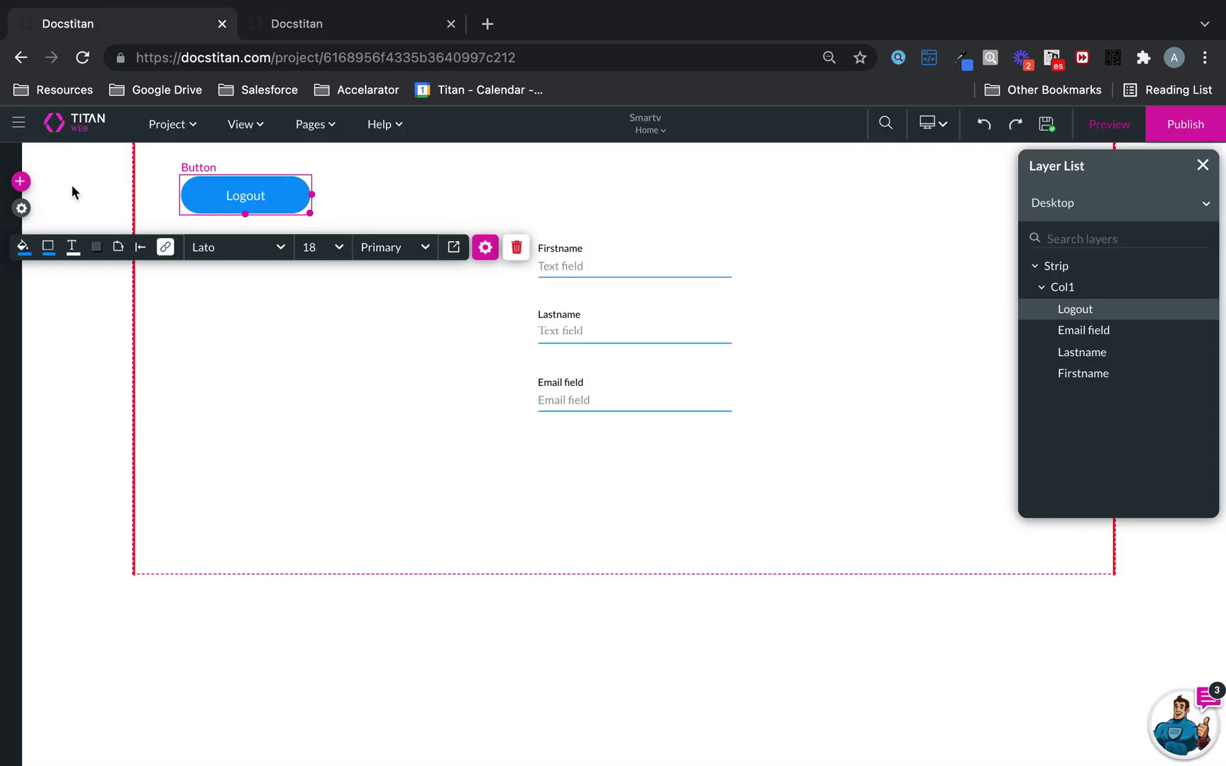
# Step: Reopen the OnLogin Event's rule action through project settings > User Access
pyautogui.click(21, 208)
pyautogui.click(28, 264)
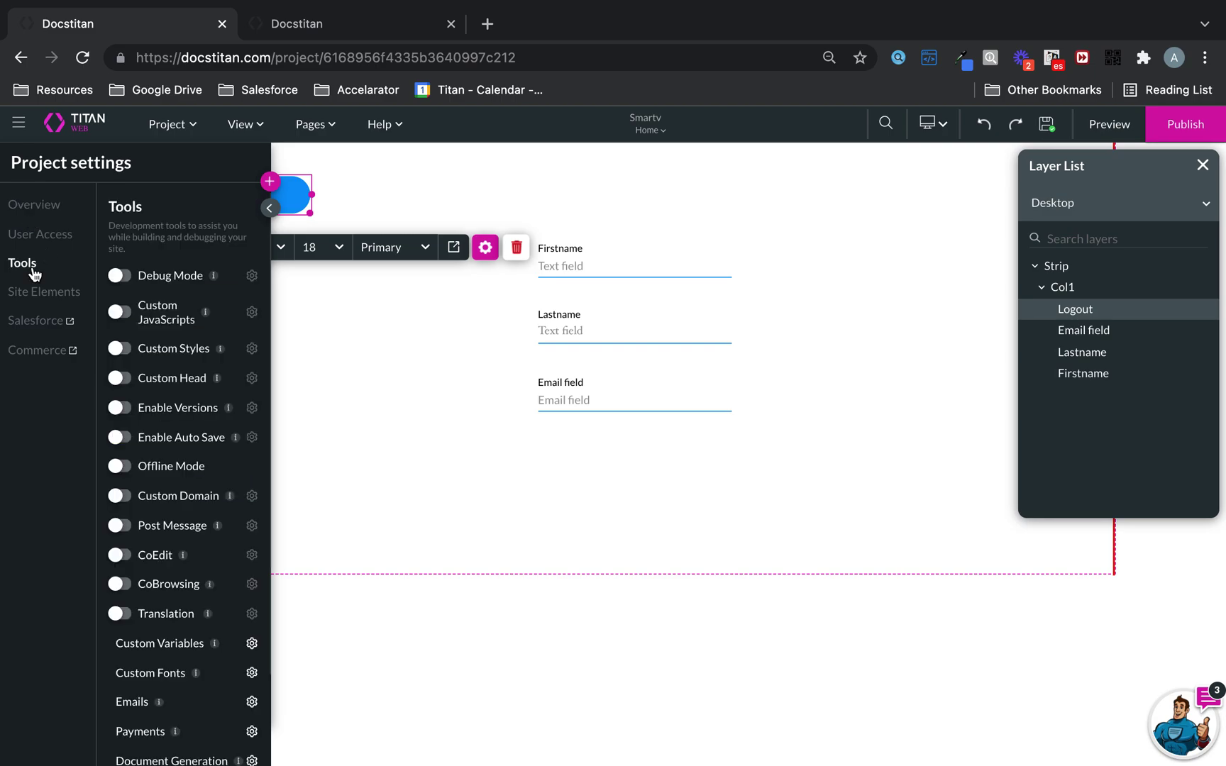
pyautogui.click(44, 235)
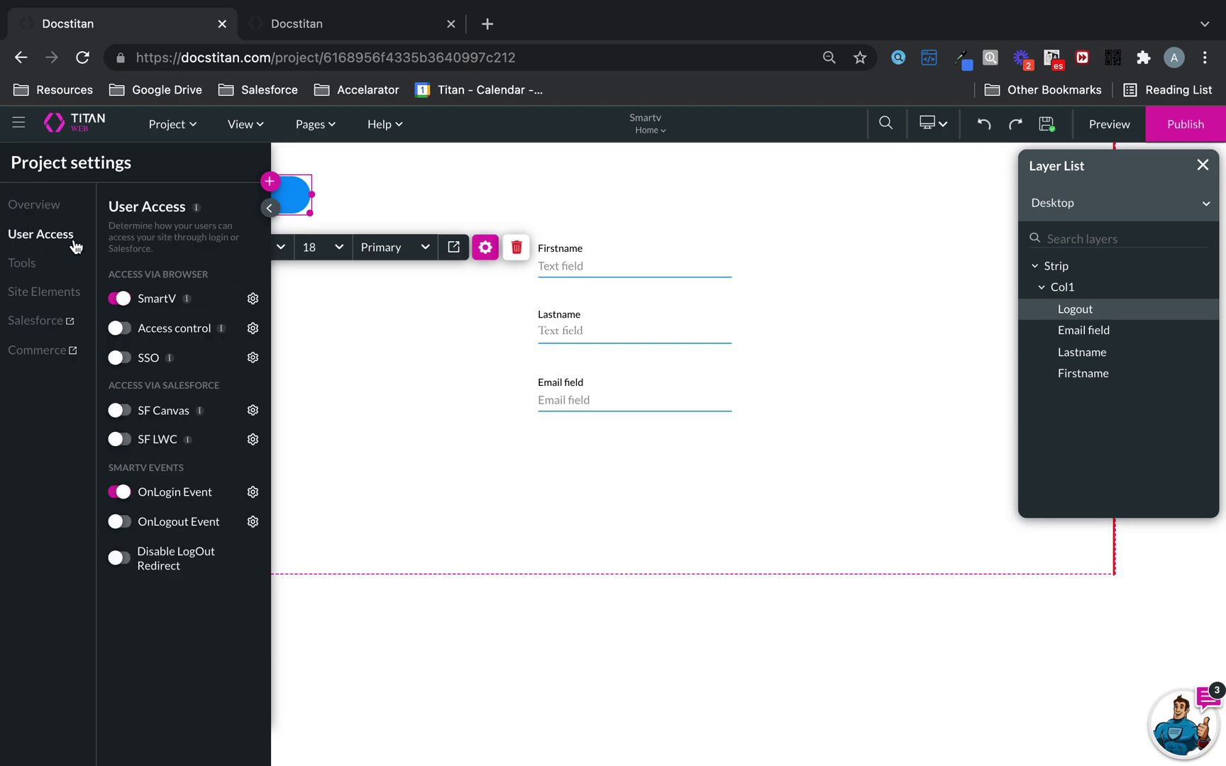
pyautogui.click(252, 492)
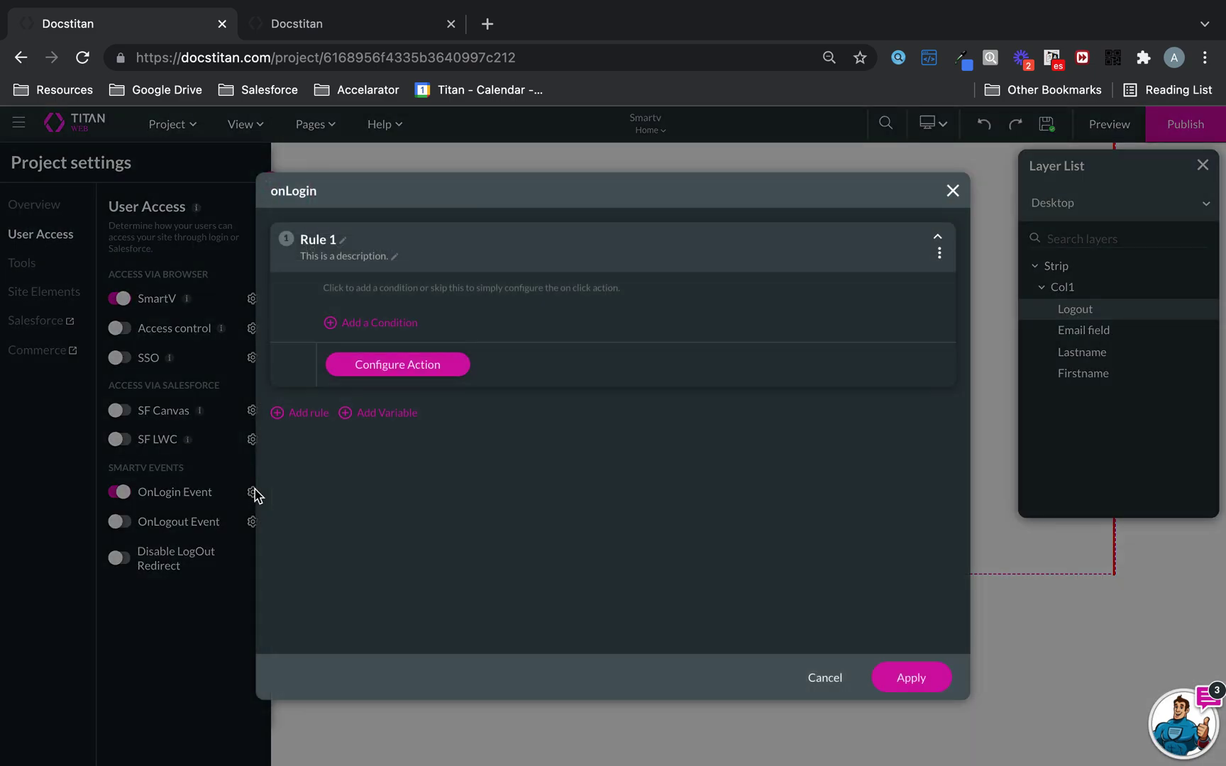
pyautogui.click(428, 369)
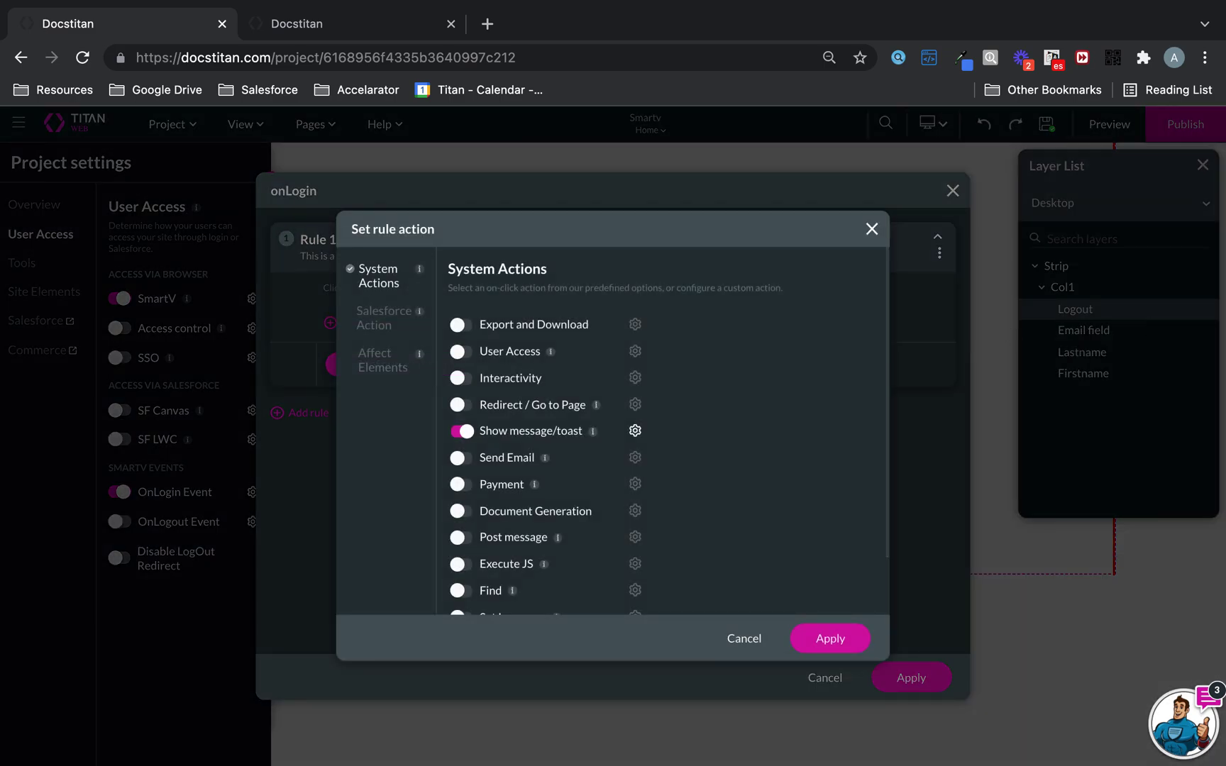